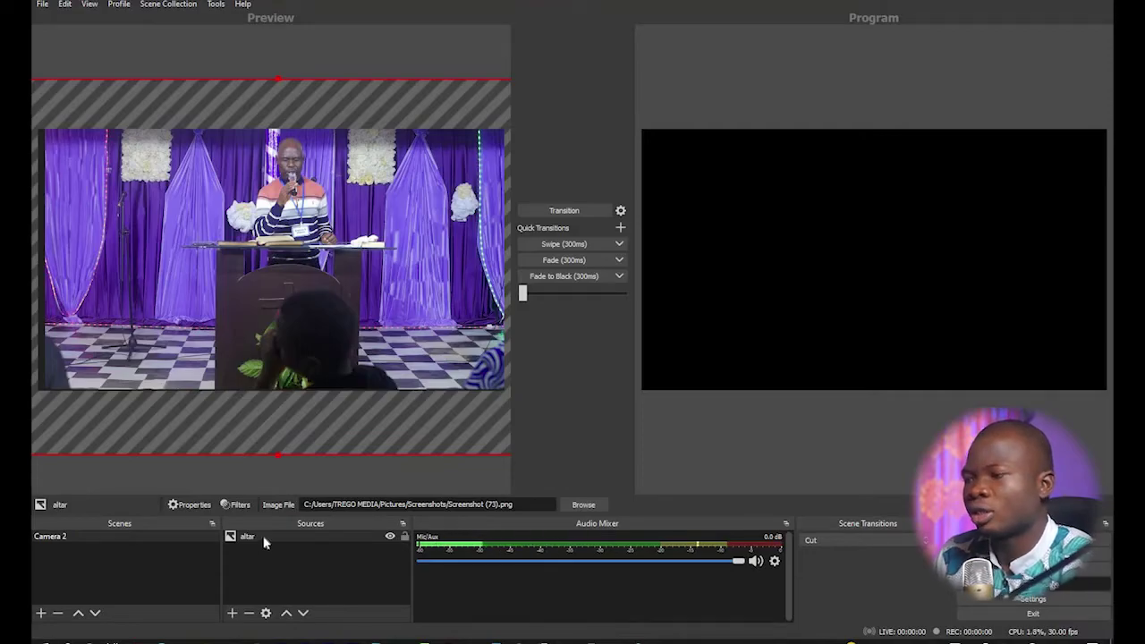
Step: Add a browser source named 'bible' above the altar image in the Camera 2 scene
click(263, 538)
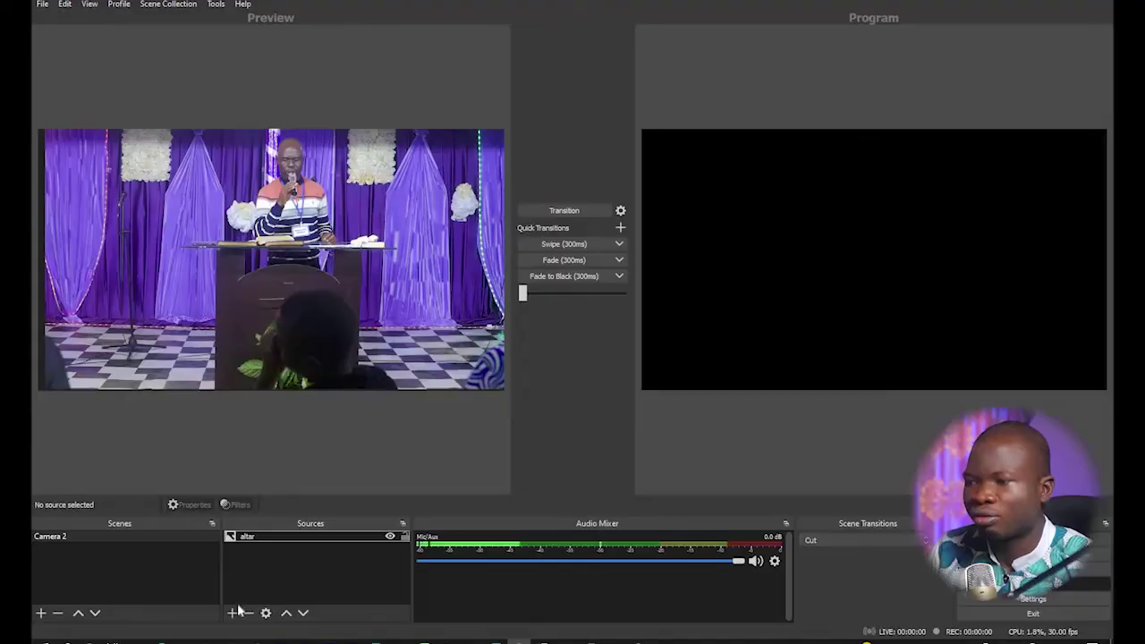
click(234, 613)
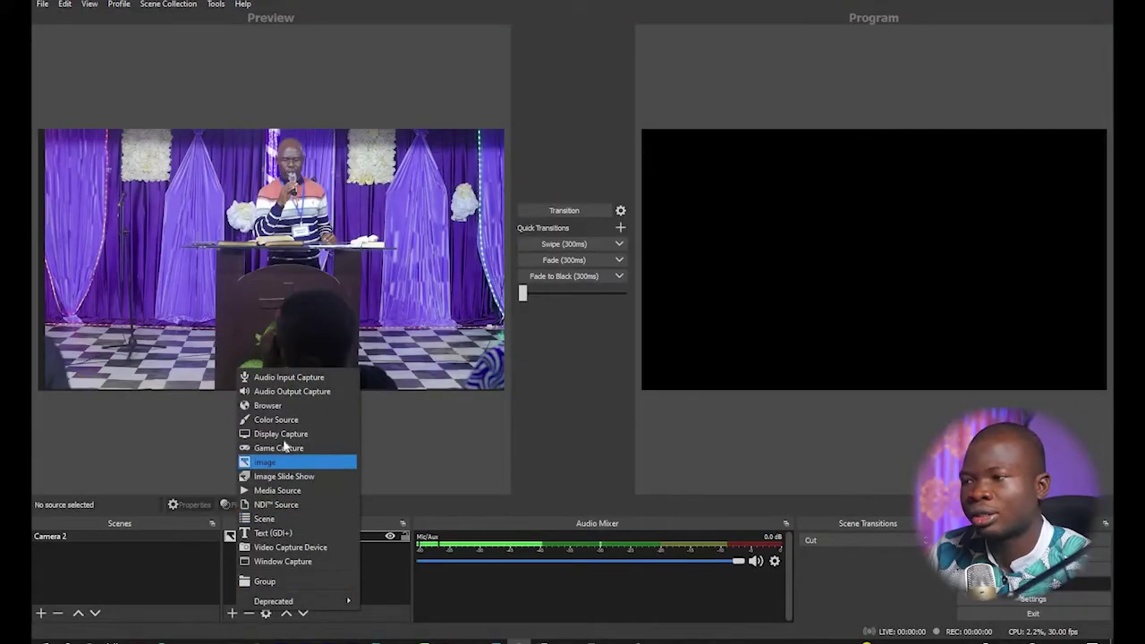
click(290, 409)
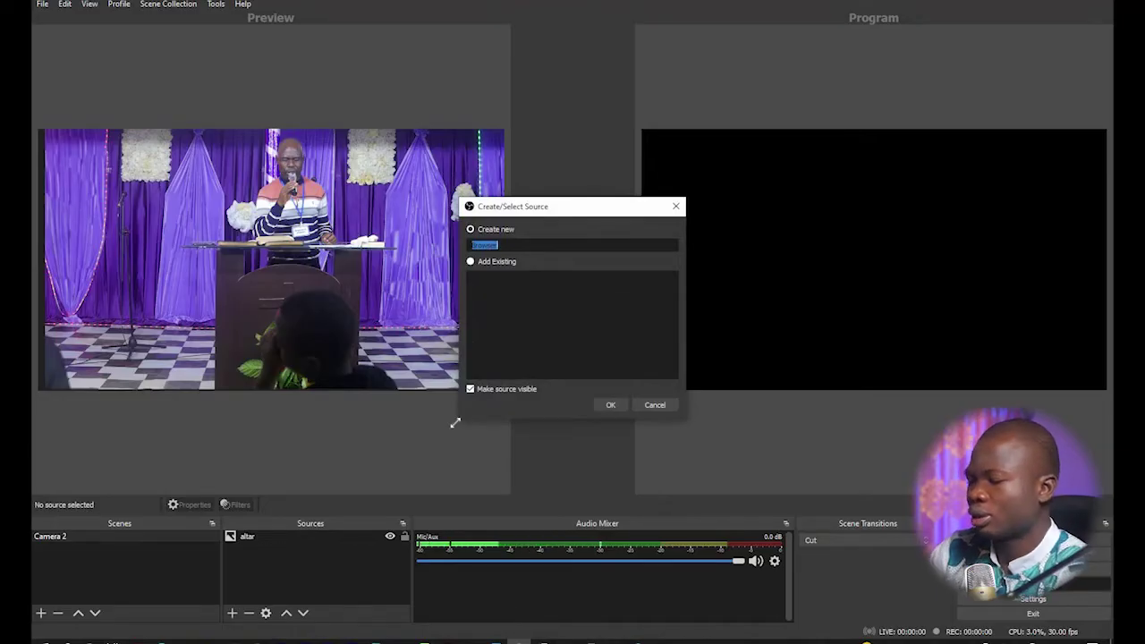
text(ble)
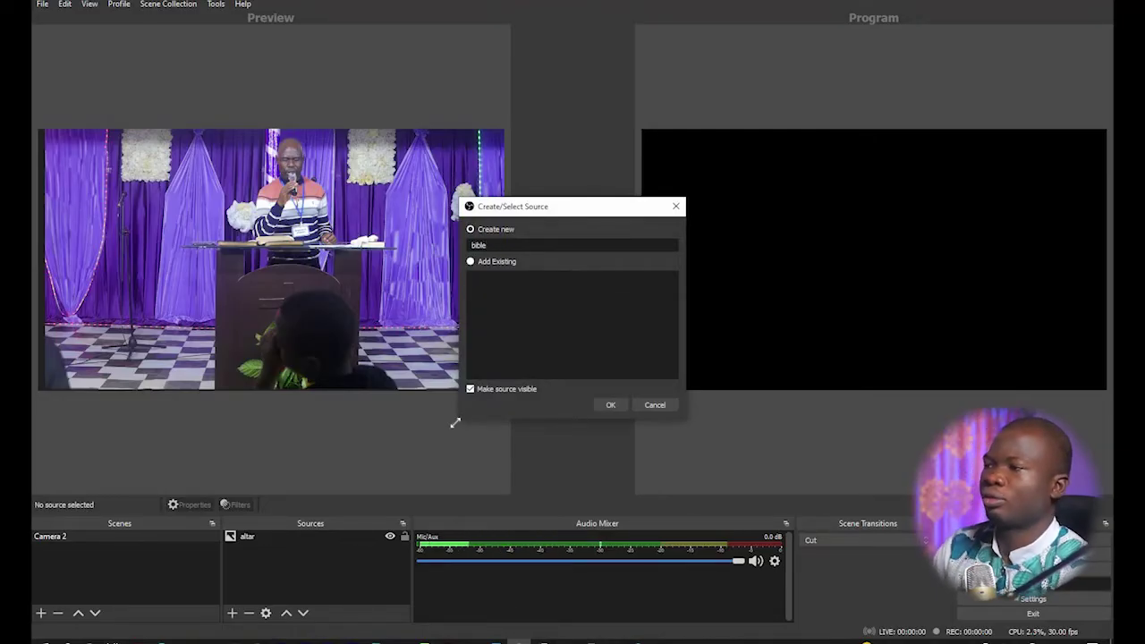
click(604, 409)
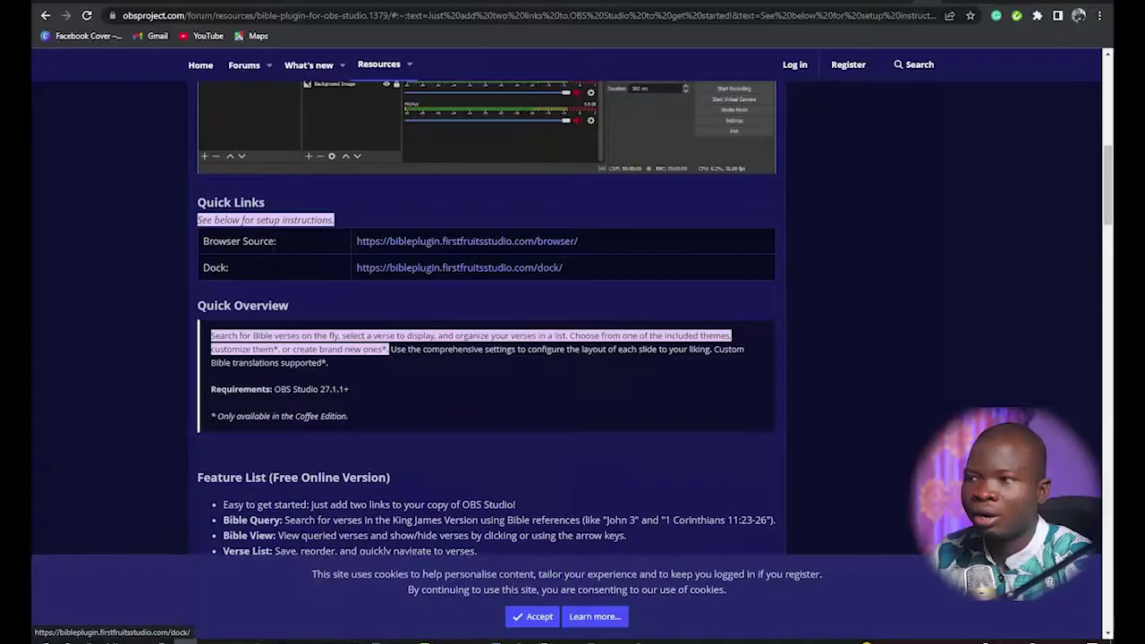
Step: Copy the Browser Source URL from the Bible Plugin's Quick Links and return to OBS
scroll(362, 298, down, 2)
scroll(362, 298, up, 9)
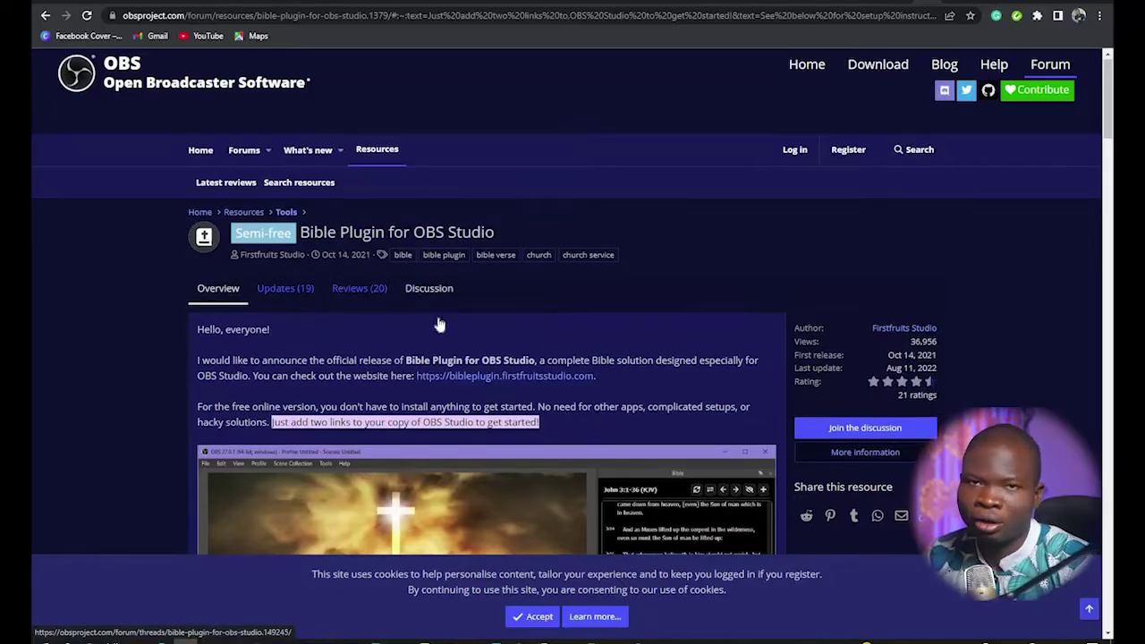
scroll(457, 373, down, 3)
scroll(457, 373, down, 6)
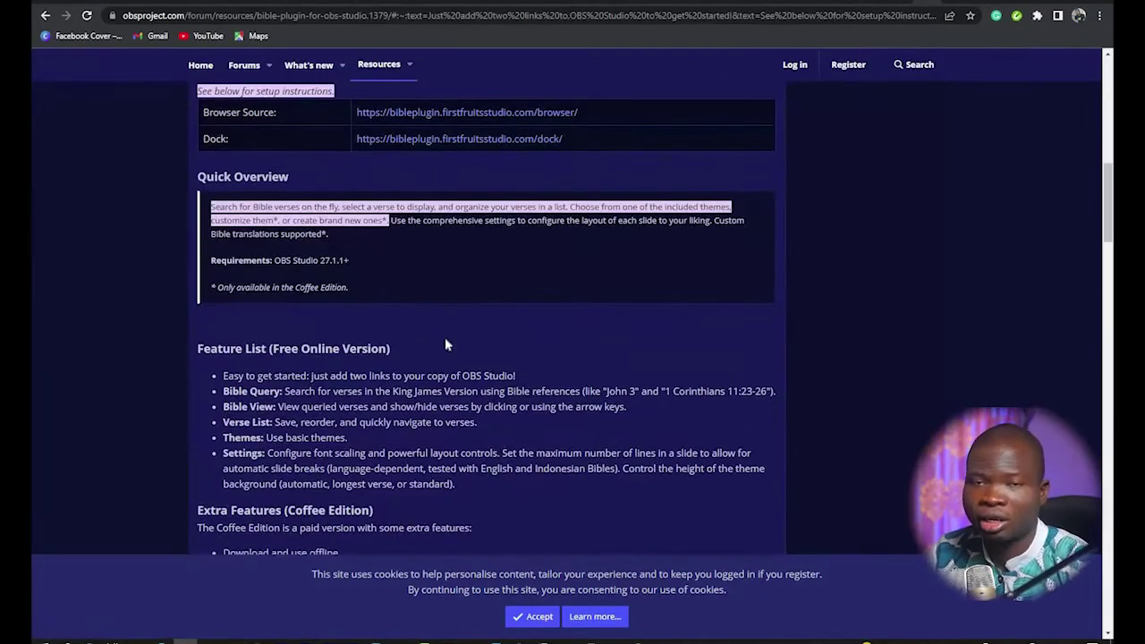
scroll(445, 345, up, 2)
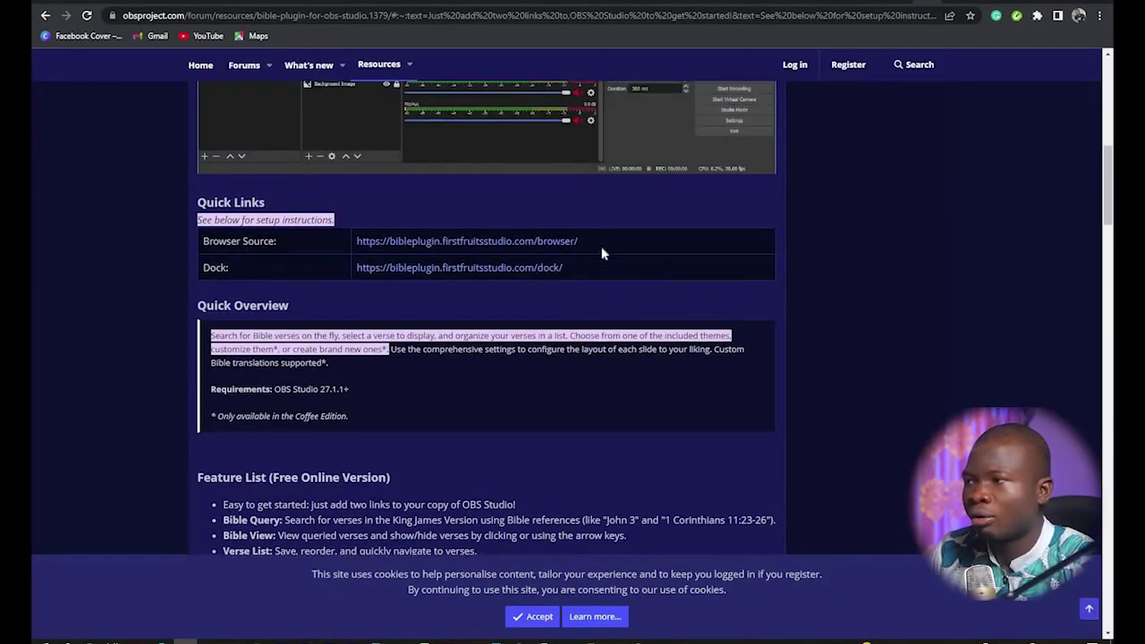
drag(591, 245, 340, 249)
key(ctrl+c)
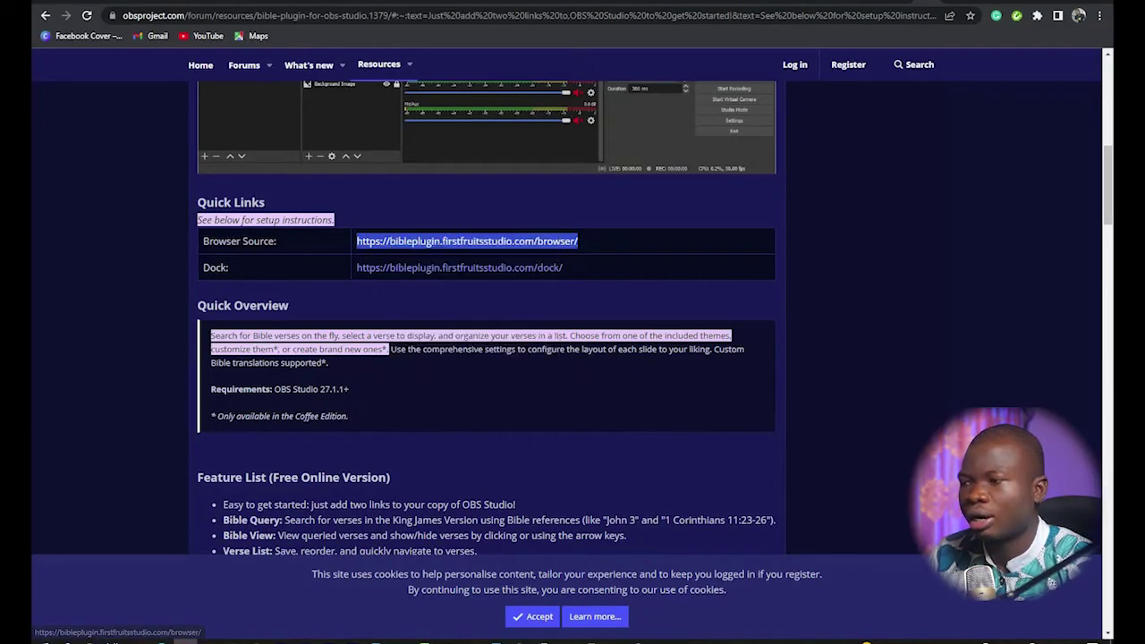
key(alt+Tab)
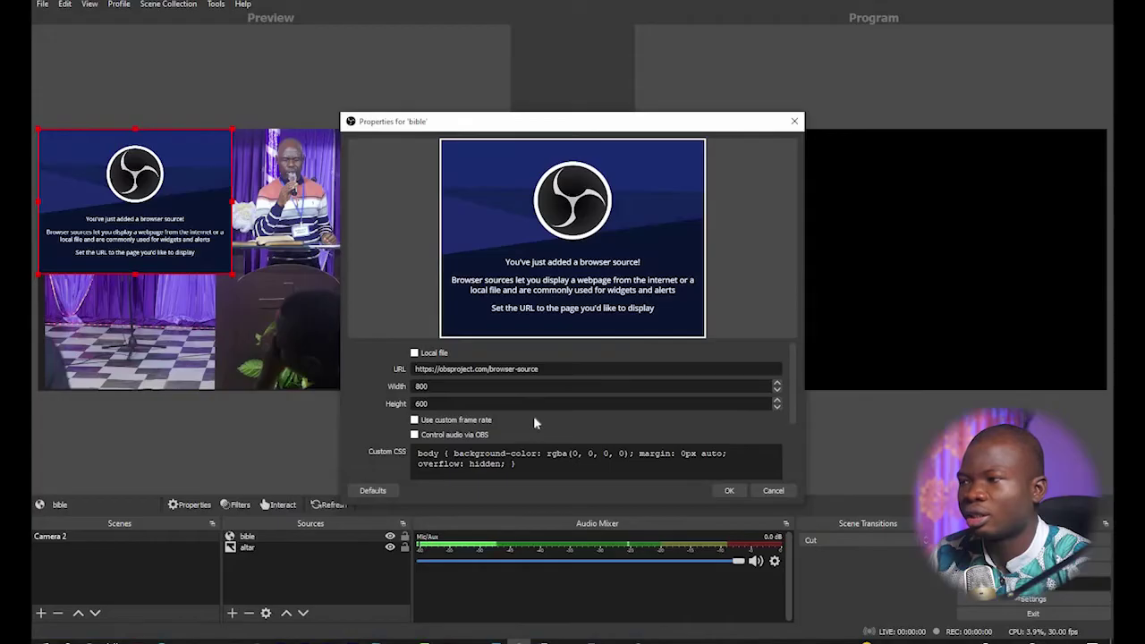
Step: Replace the bible source URL with the Bible Plugin browser link at 1920×1080
key(ctrl+a)
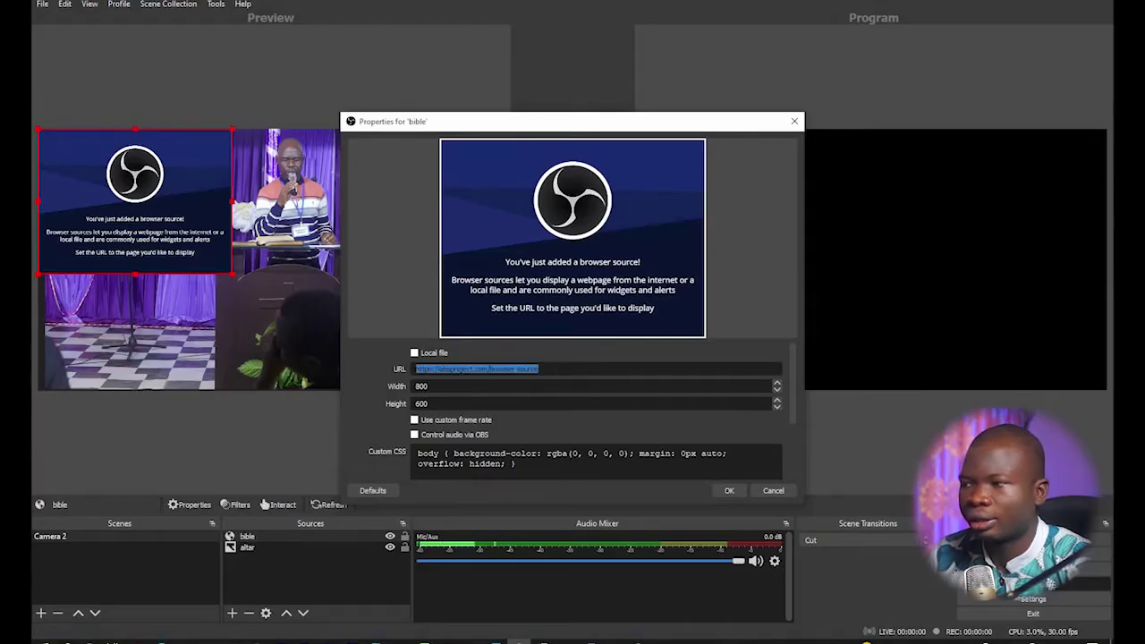
right_click(449, 368)
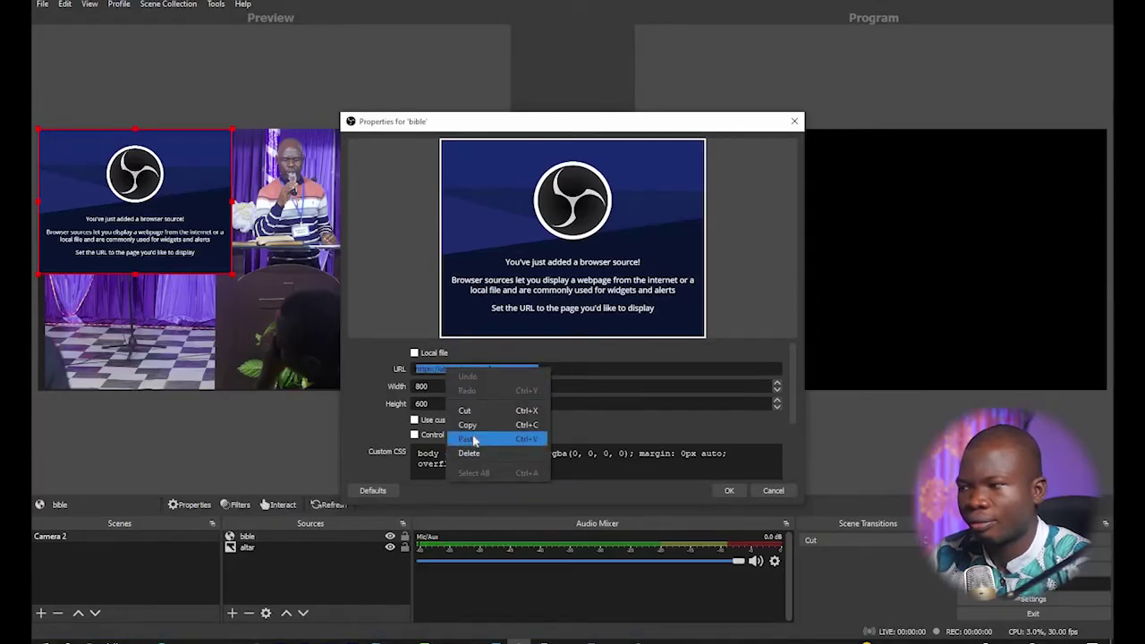
click(473, 438)
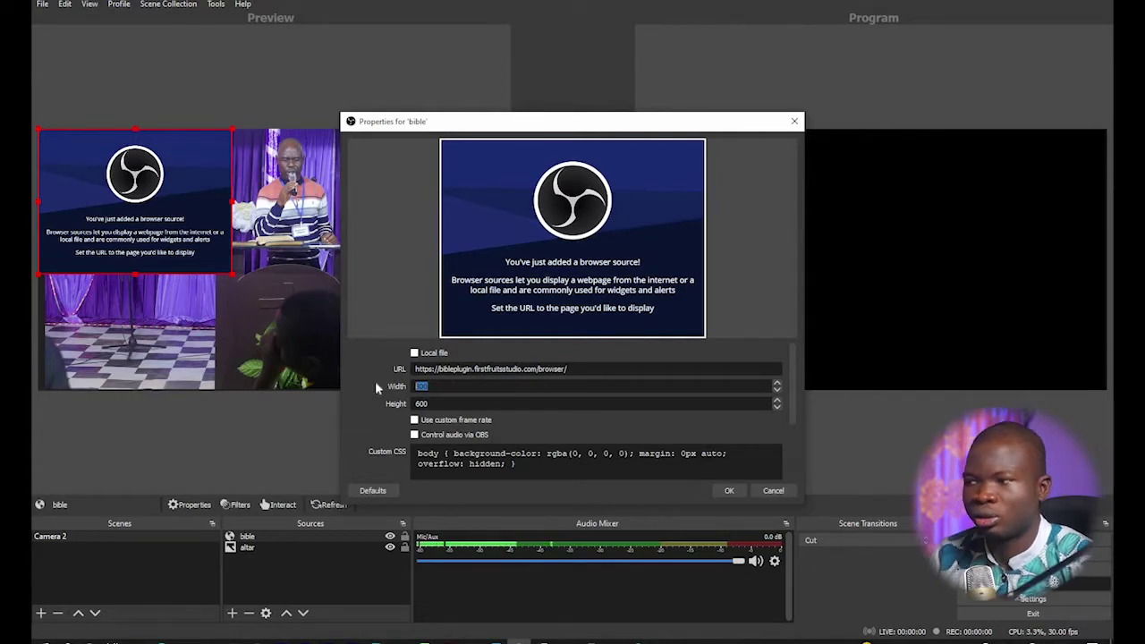
text(1920)
key(Tab)
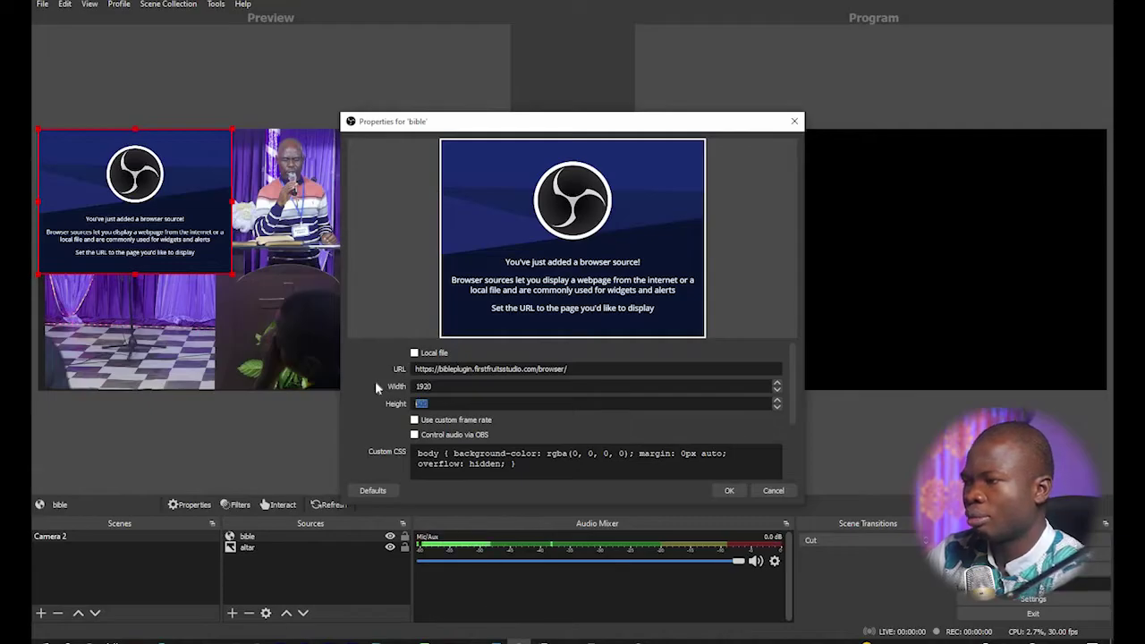
text(1080)
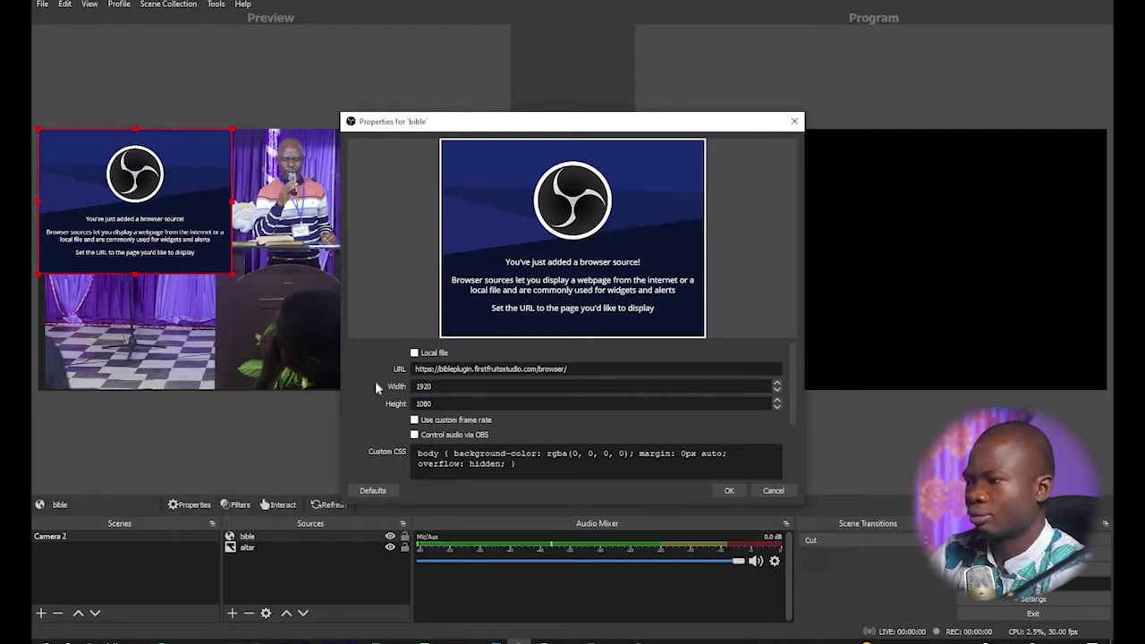
click(730, 491)
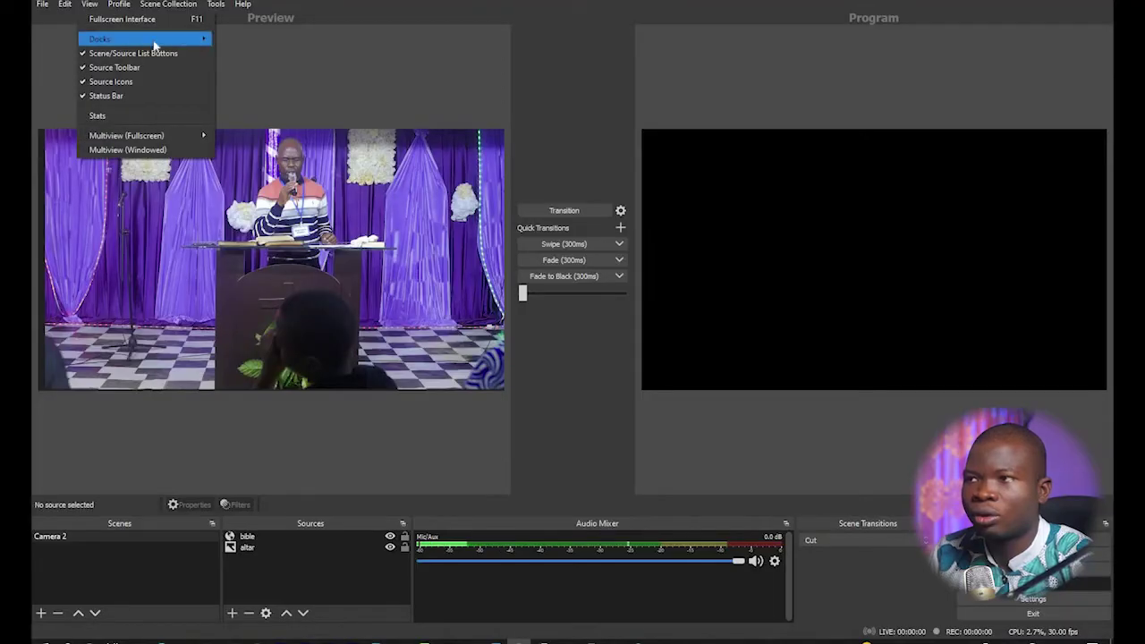
Step: Open the Custom Browser Docks dialog from View > Docks
mouse_move(190, 46)
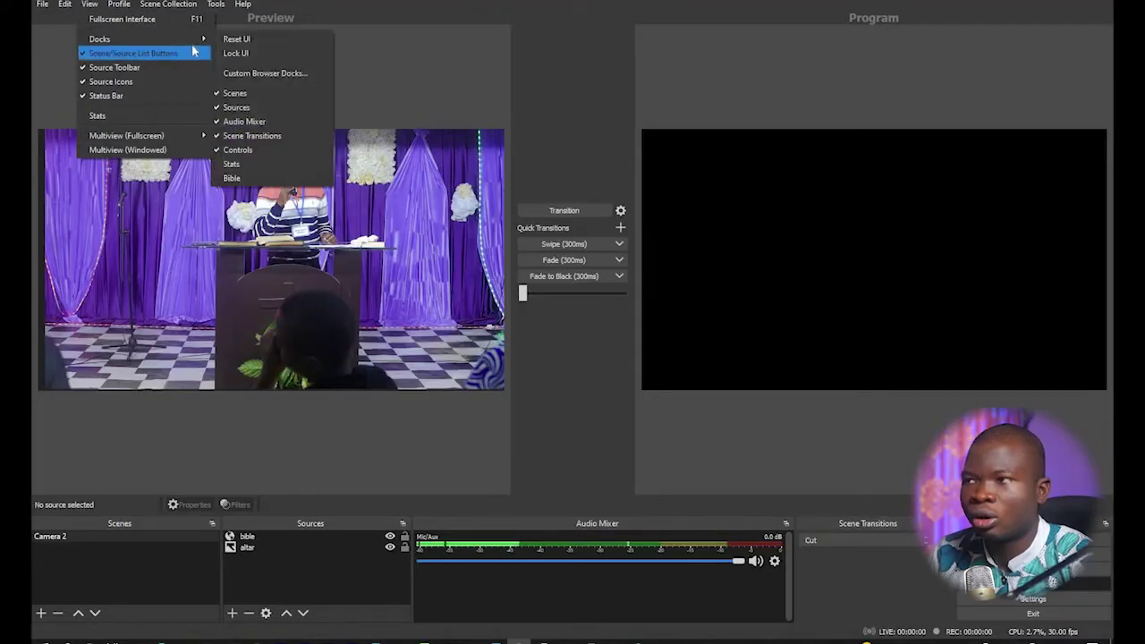
click(266, 73)
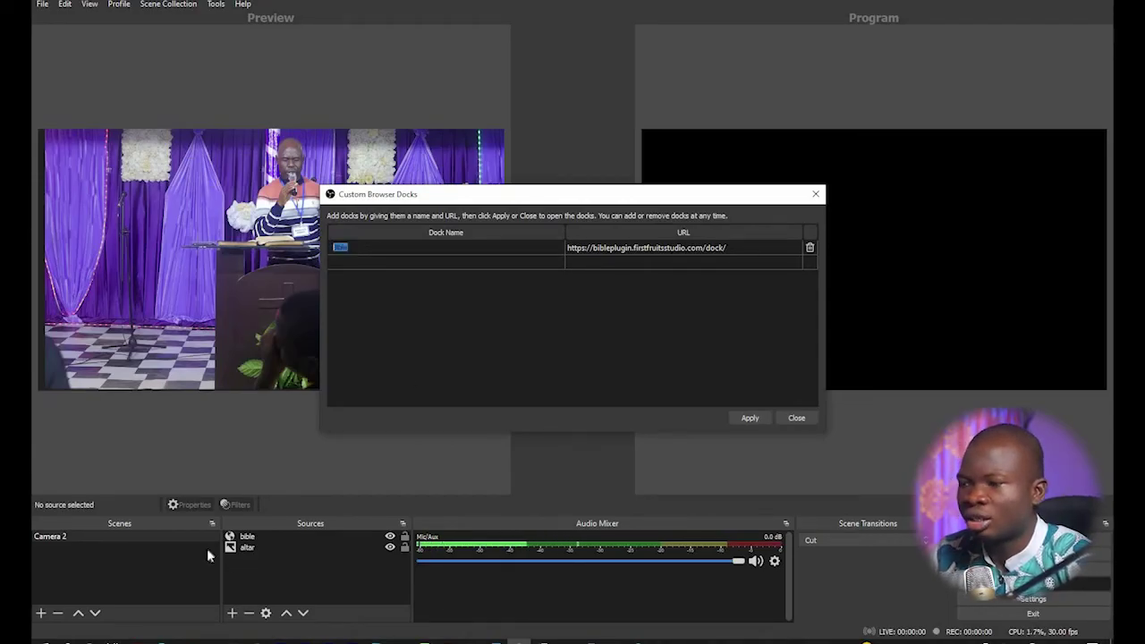
Step: Copy the Bible Plugin's Dock link from the forum page
key(alt+Tab)
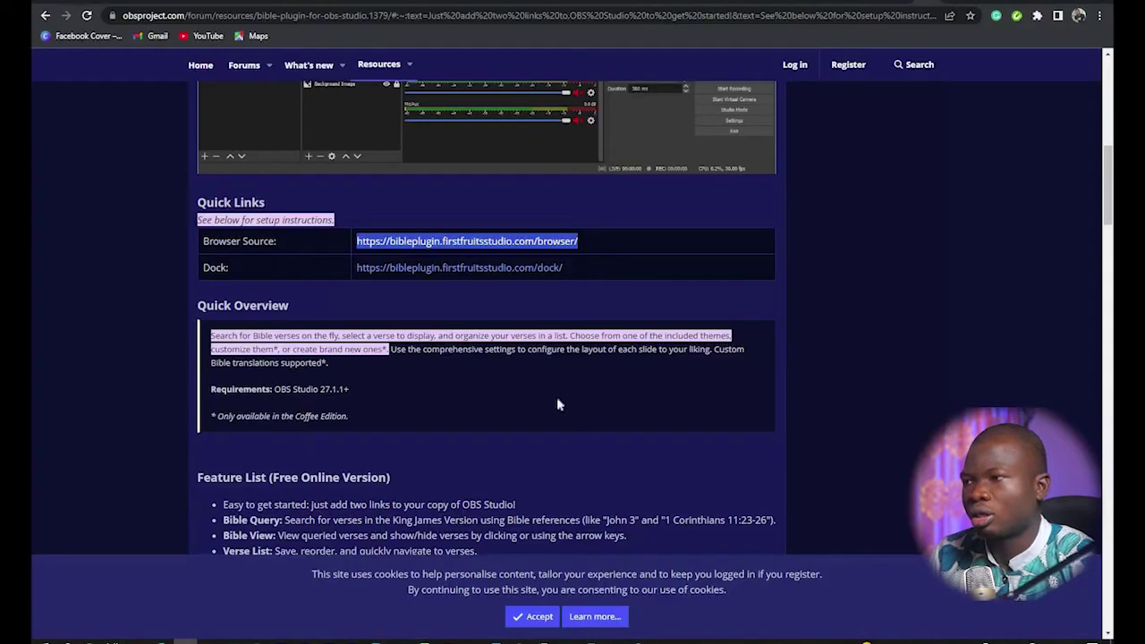
drag(584, 269, 356, 269)
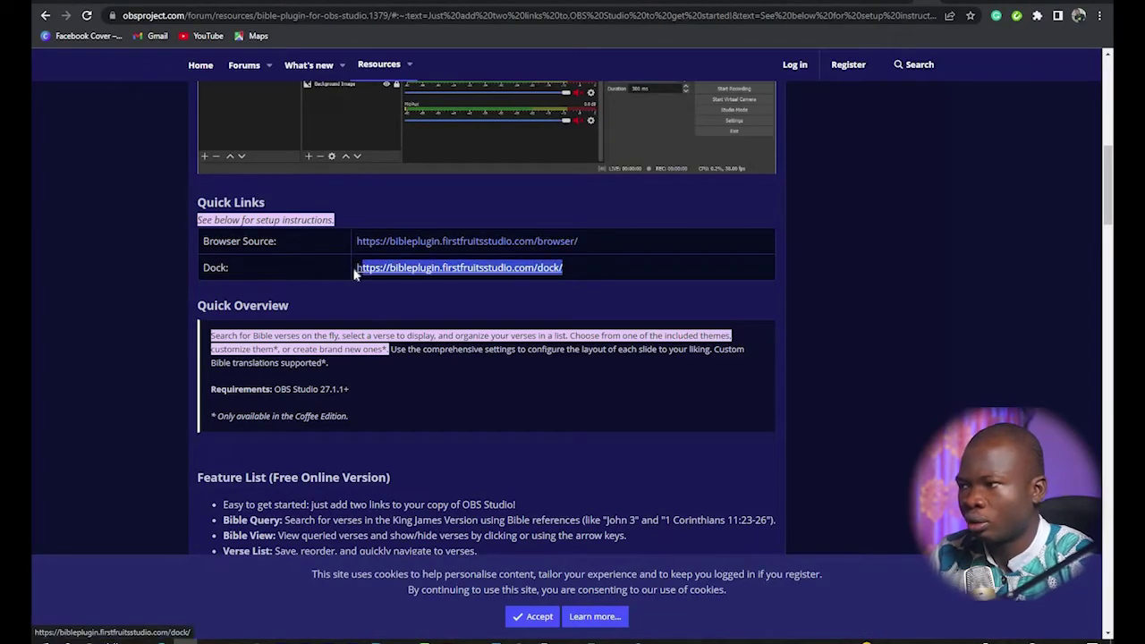
right_click(390, 268)
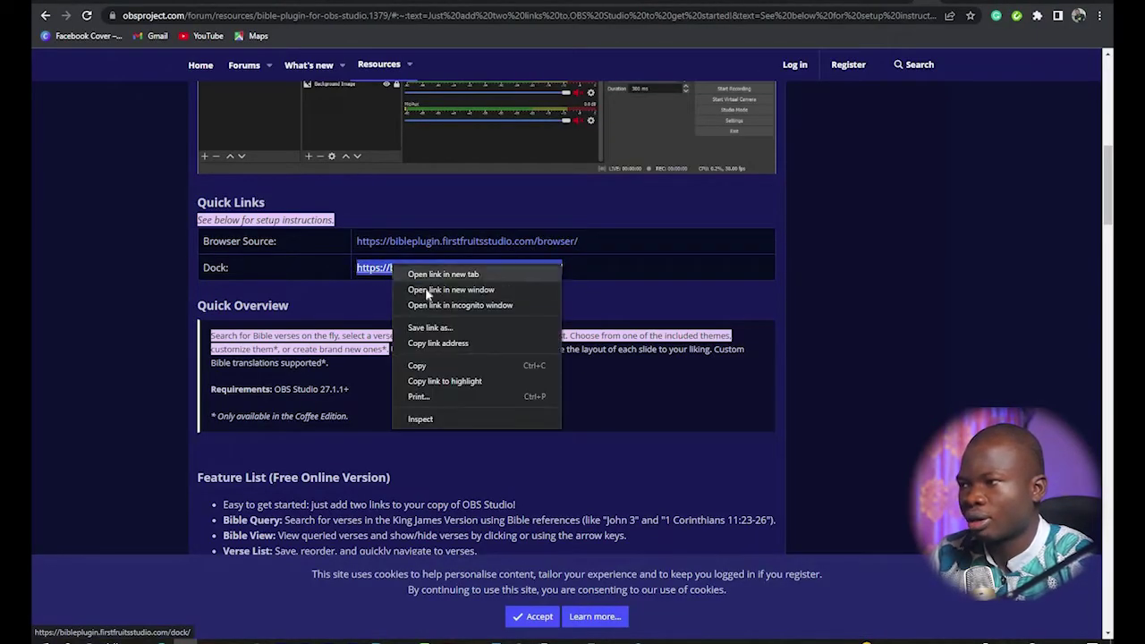
click(418, 365)
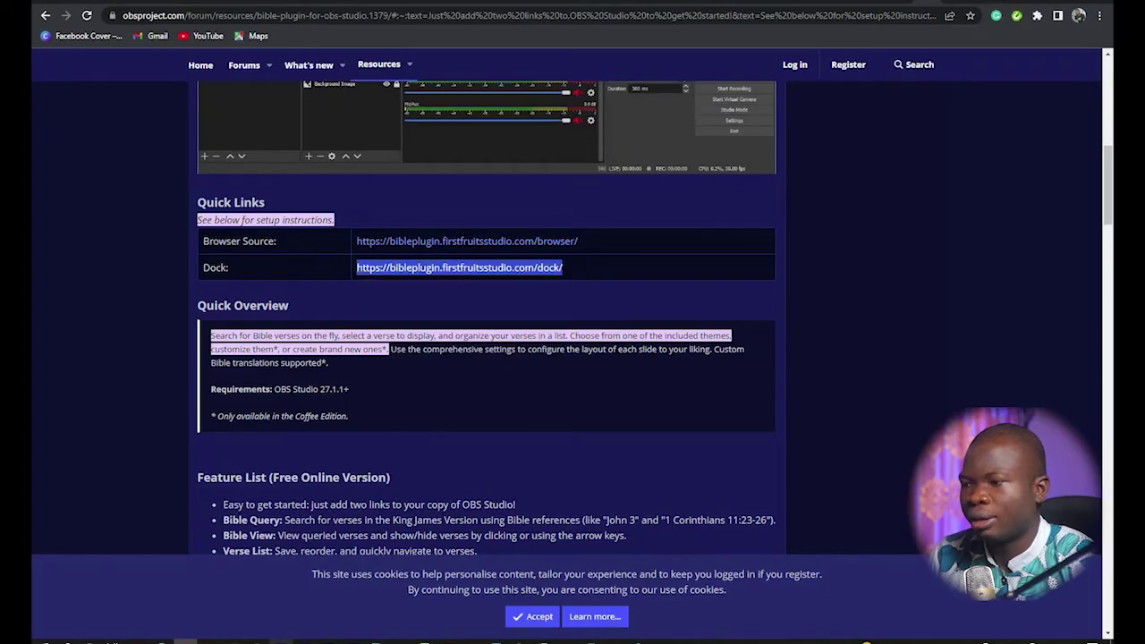
Step: Paste the /dock/ link as the Bible dock's URL and apply it
click(228, 640)
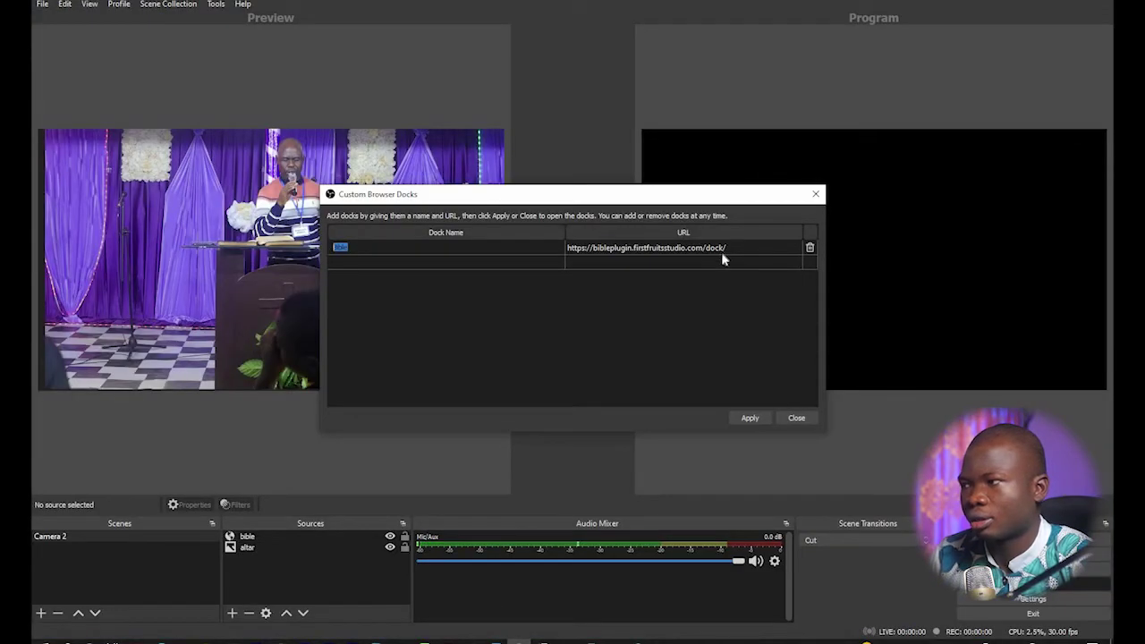
double_click(662, 248)
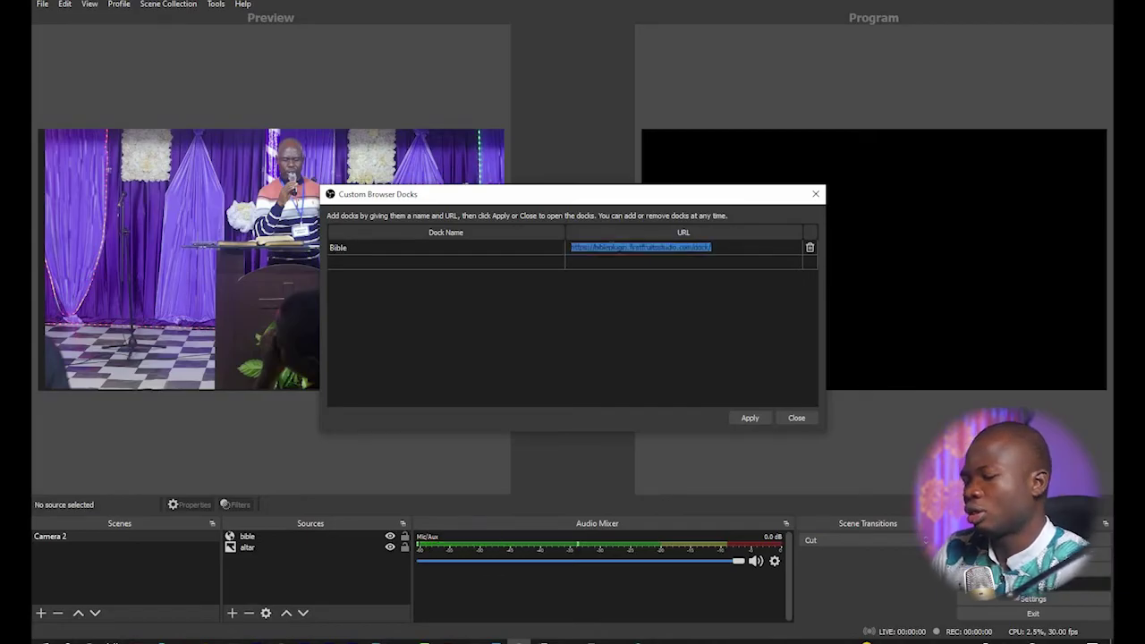
key(ctrl+v)
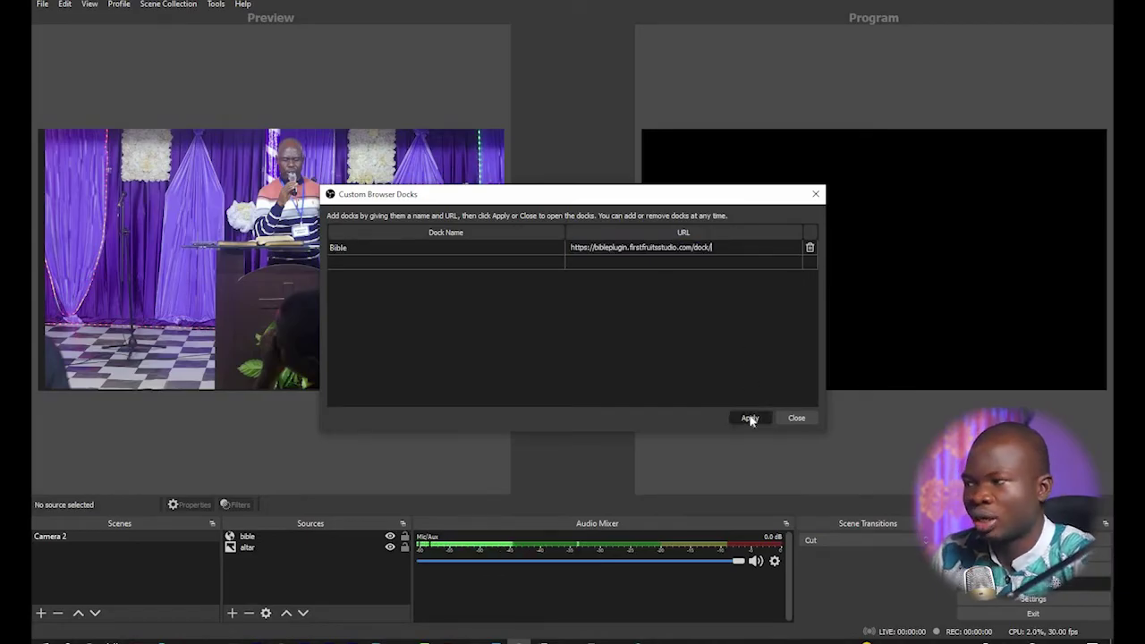
click(796, 419)
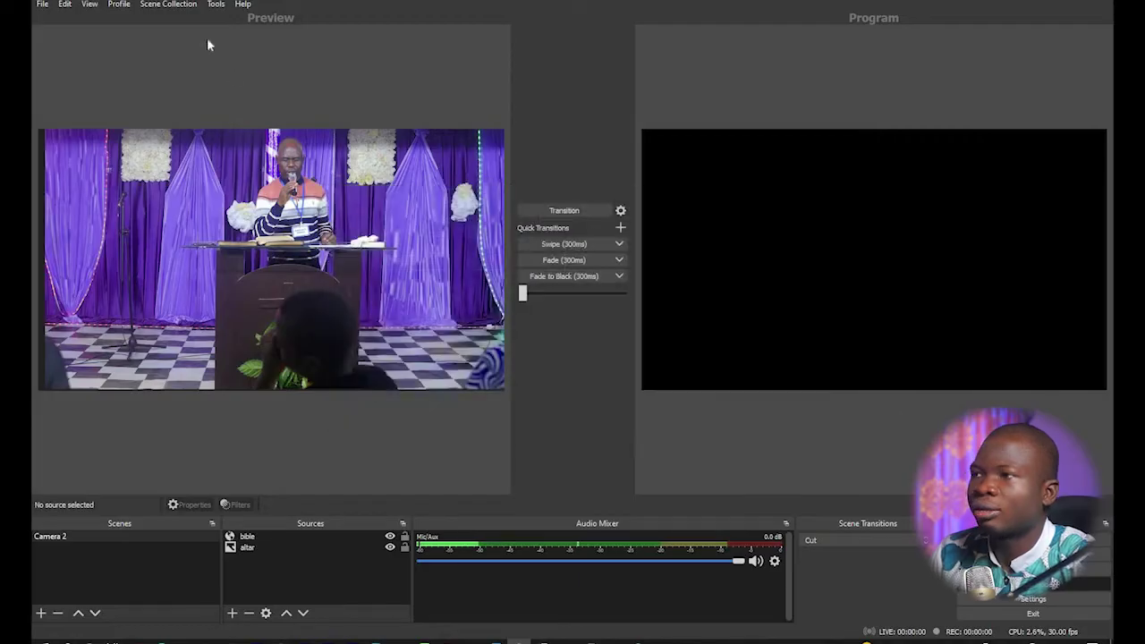
Step: Enable the Bible dock under View > Docks and dock it beside the preview
click(89, 4)
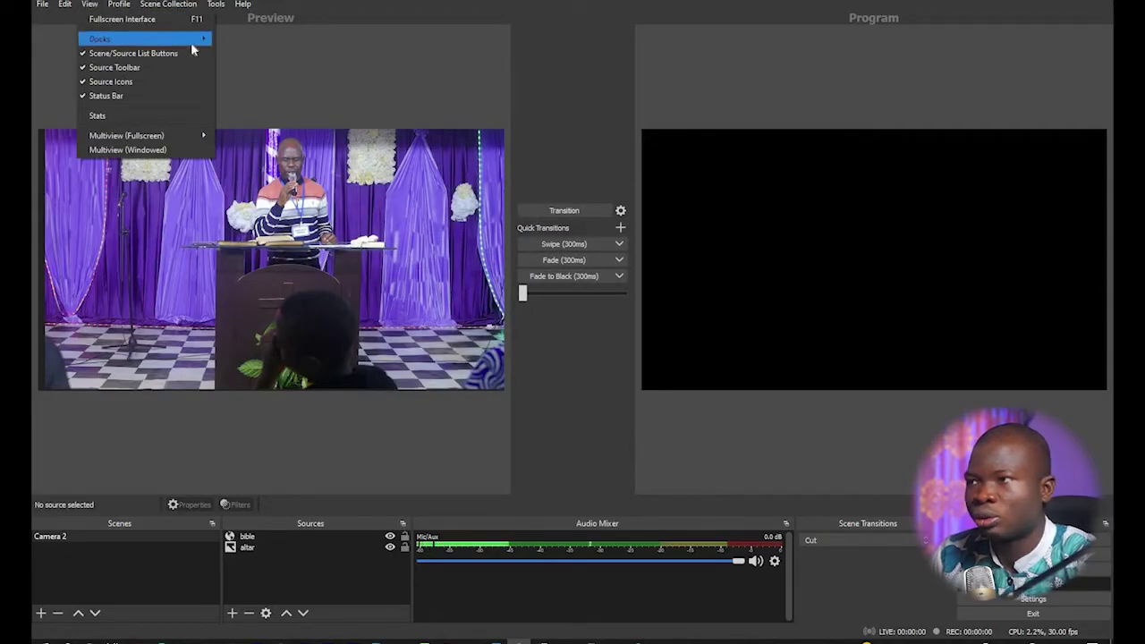
mouse_move(211, 40)
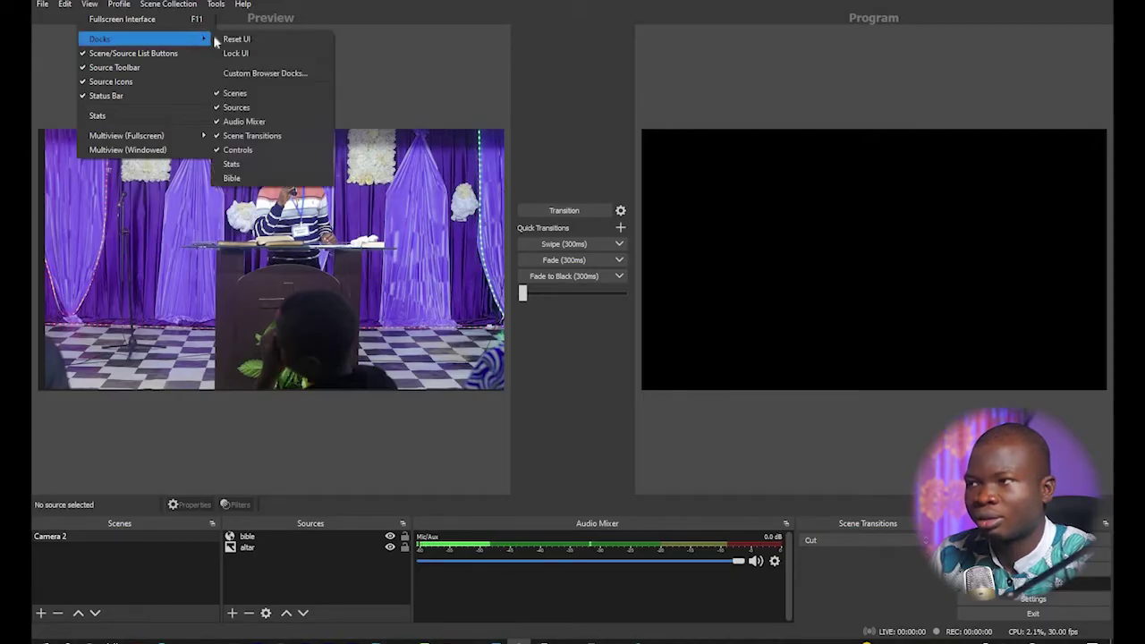
click(258, 183)
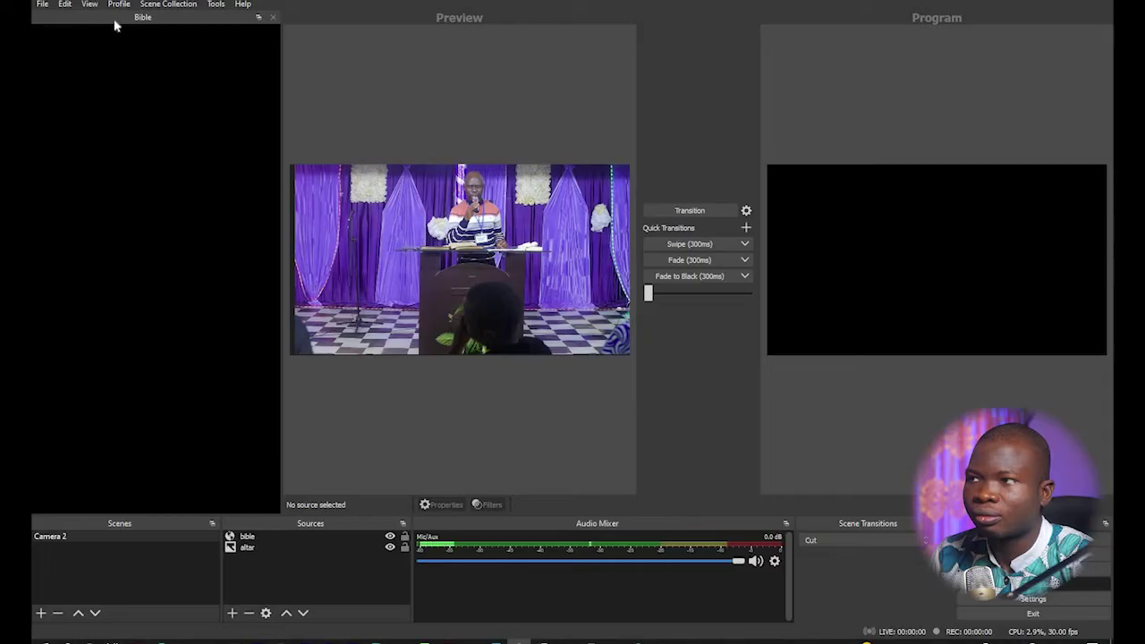
drag(123, 20, 34, 63)
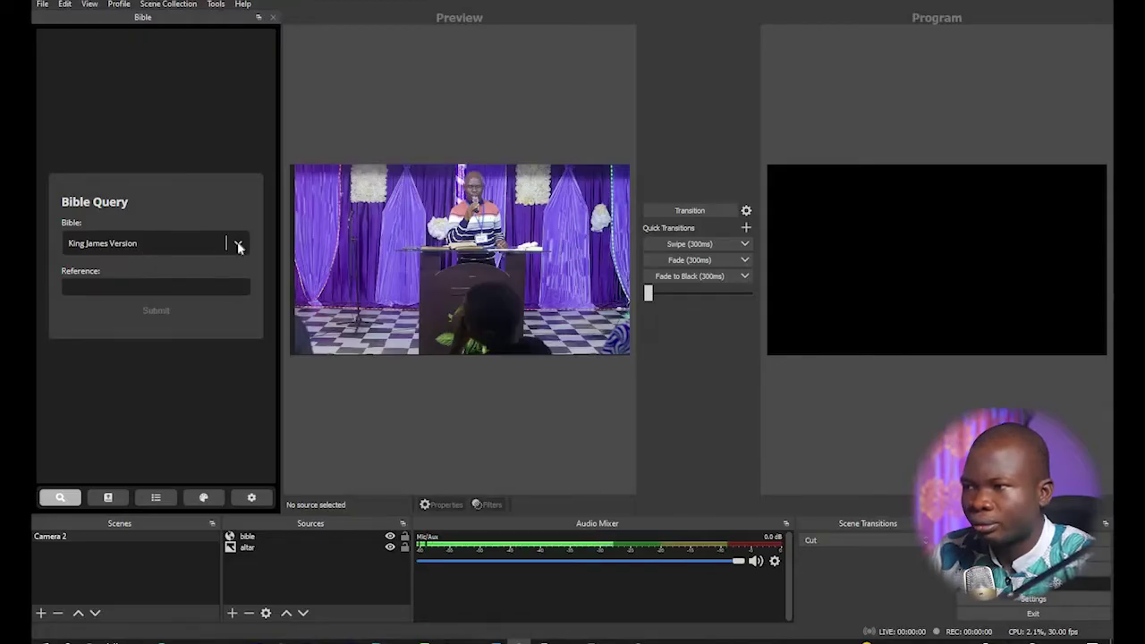
Step: Keep King James Version and enter 'john 3:16' as the Bible Query reference
click(240, 244)
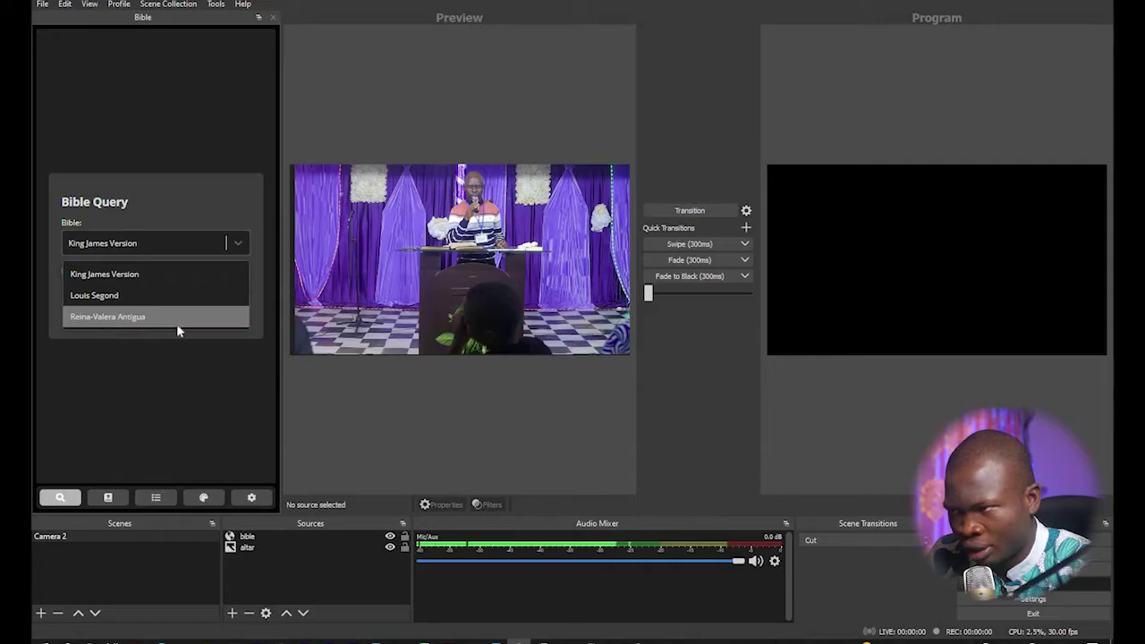
click(238, 248)
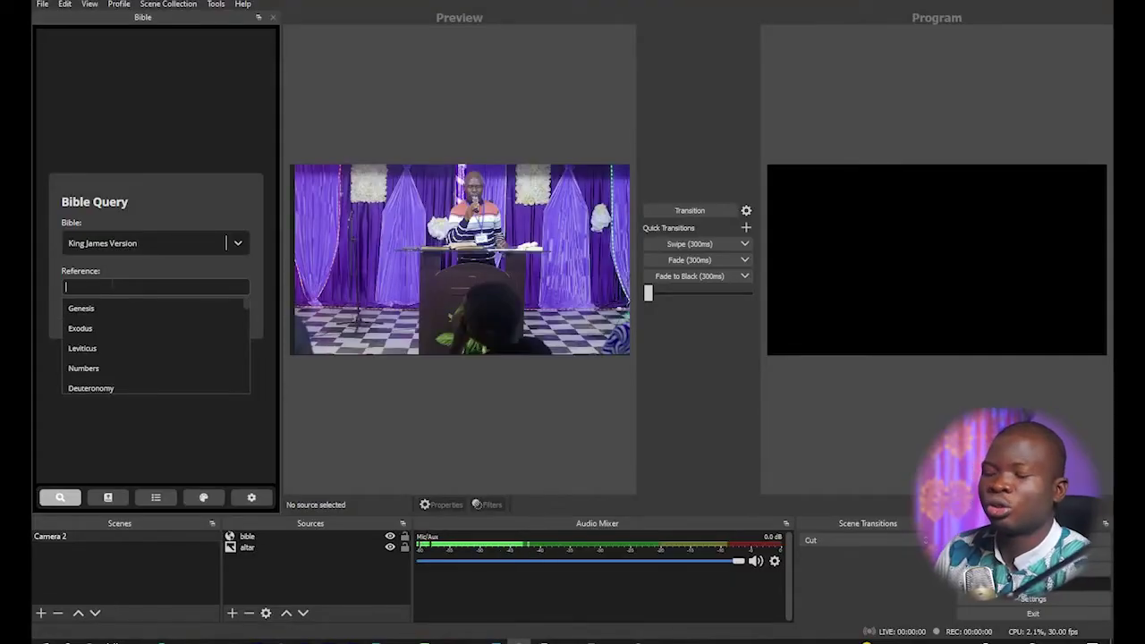
text(john 3:16)
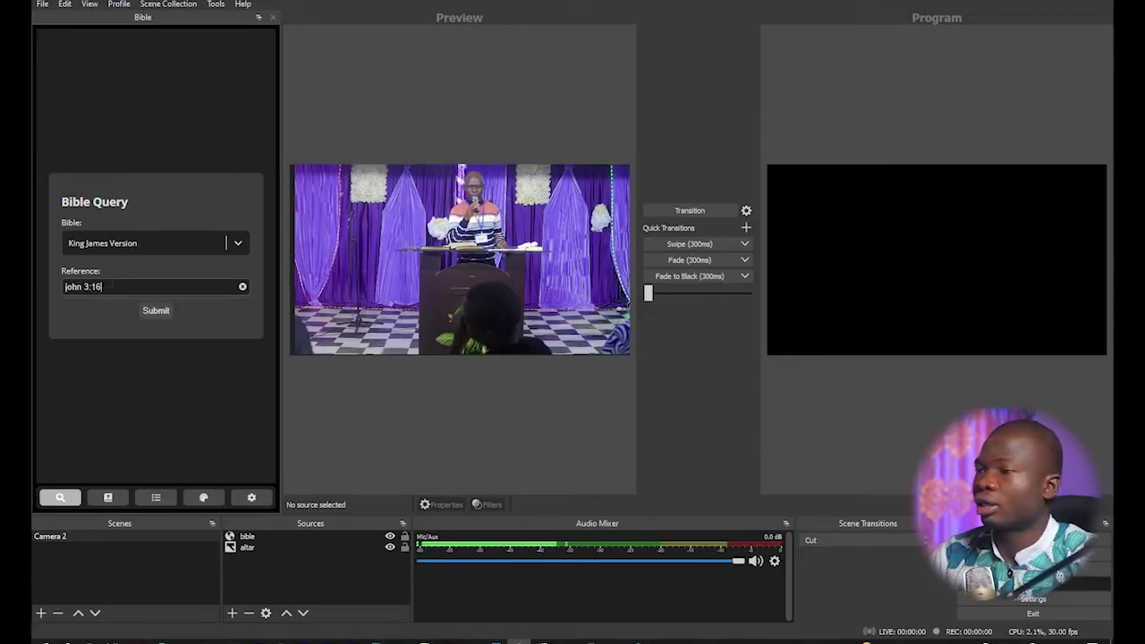
key(Return)
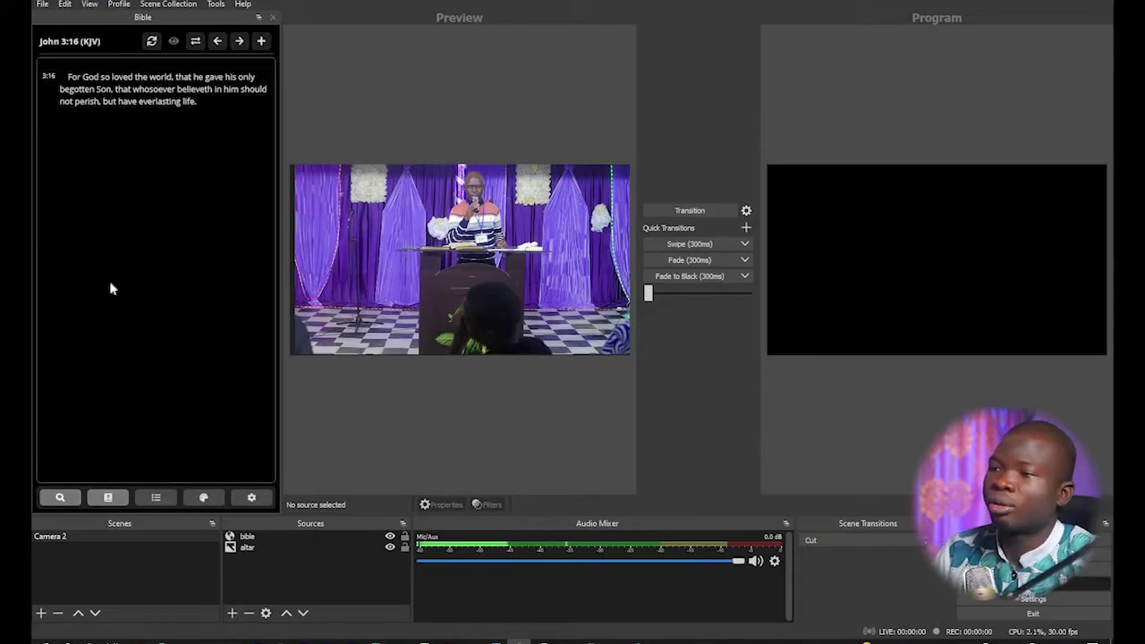
Step: Show John 3:16 as the lower third and transition it to Program
click(138, 95)
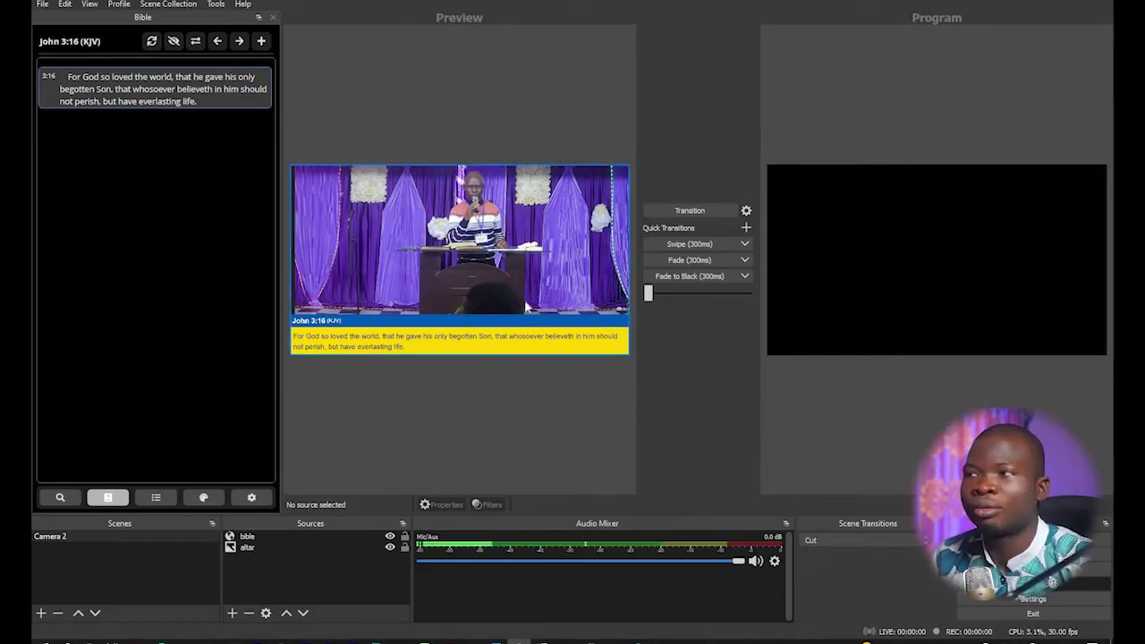
click(700, 215)
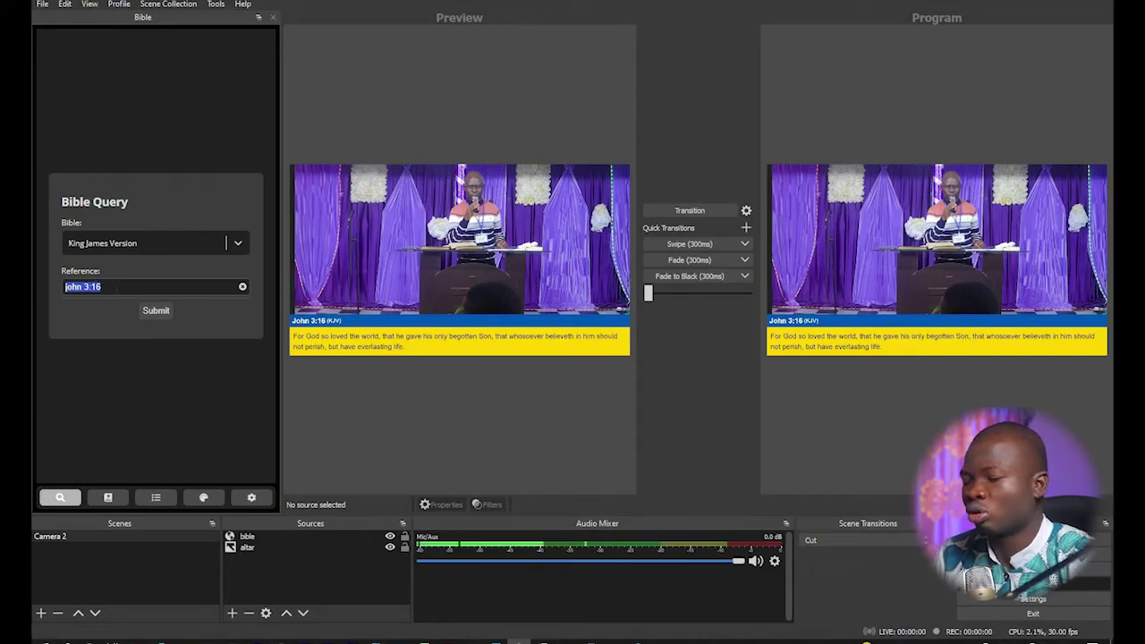
Step: Load the whole of John chapter 3 in the Bible dock
text(john 3)
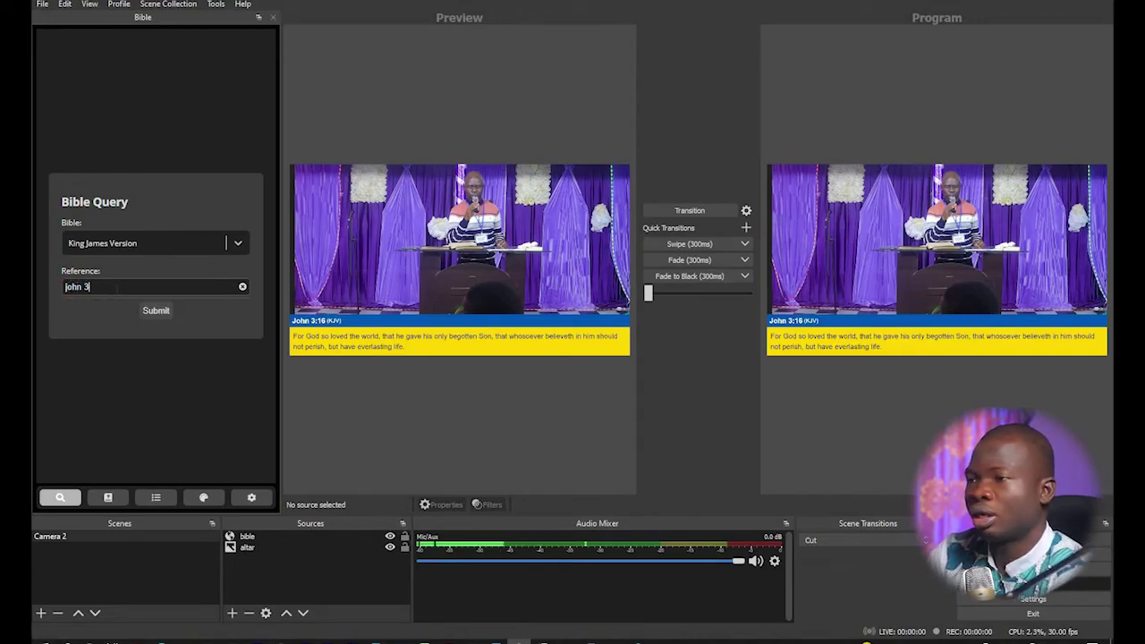
key(Return)
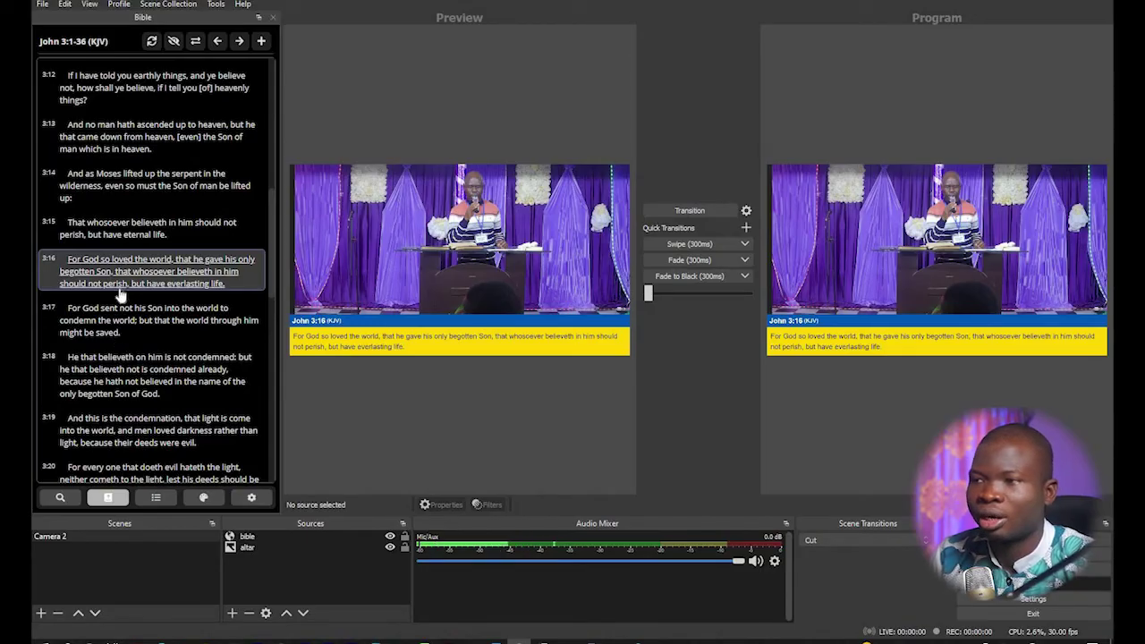
scroll(133, 207, up, 2)
scroll(167, 261, down, 3)
scroll(167, 260, up, 10)
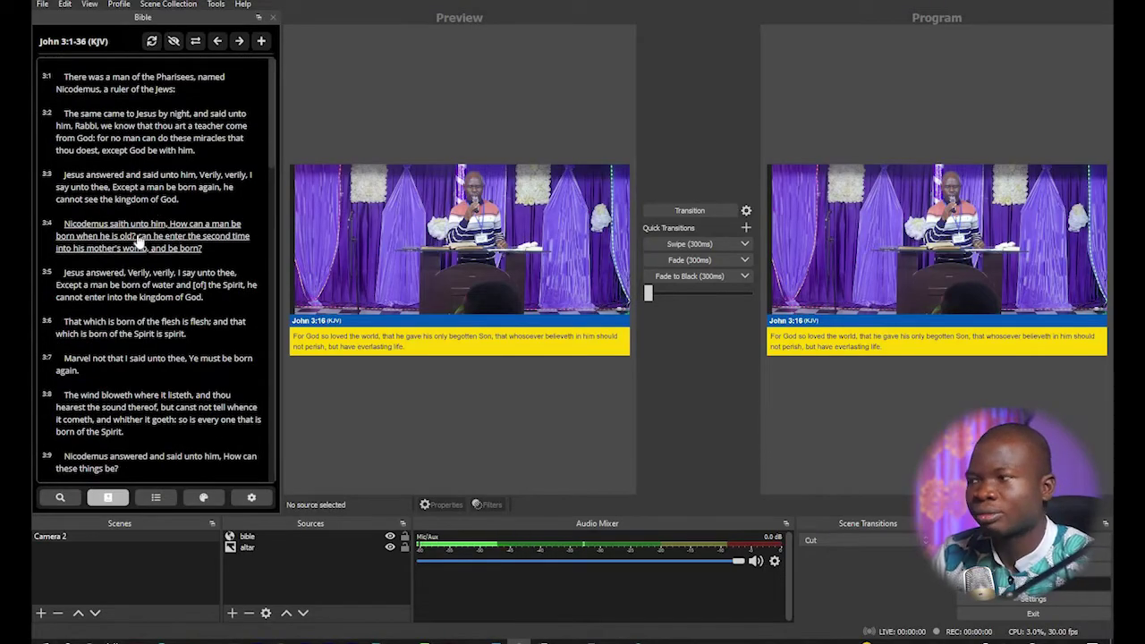
Step: Show John 3:4, then John 3:13, in the lower third, toggling the overlay off and on
click(139, 240)
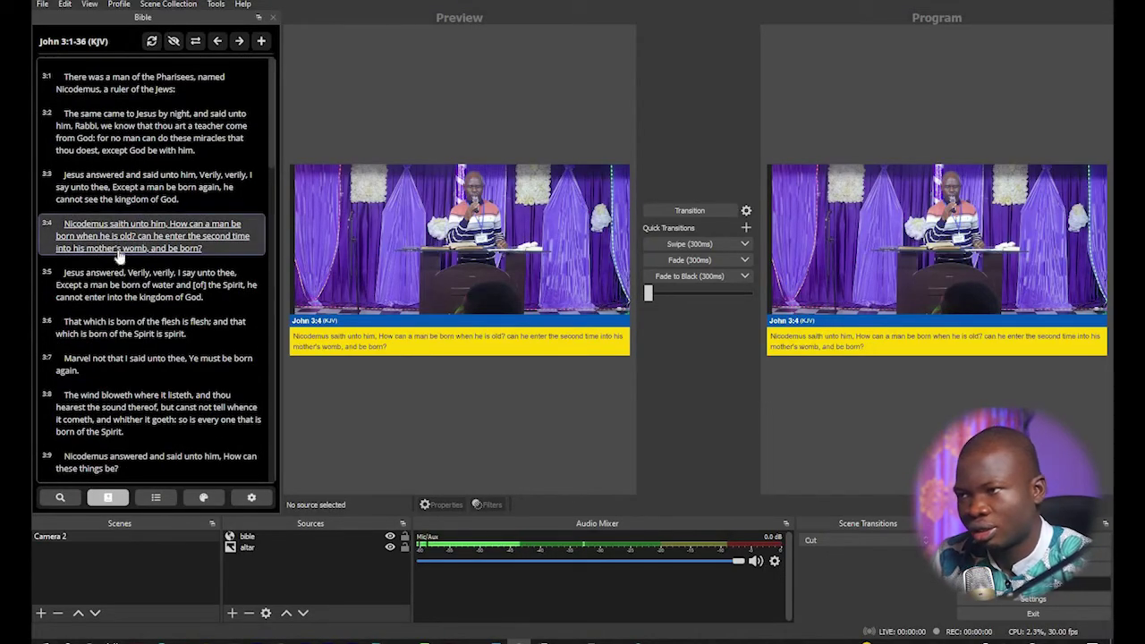
scroll(117, 266, down, 5)
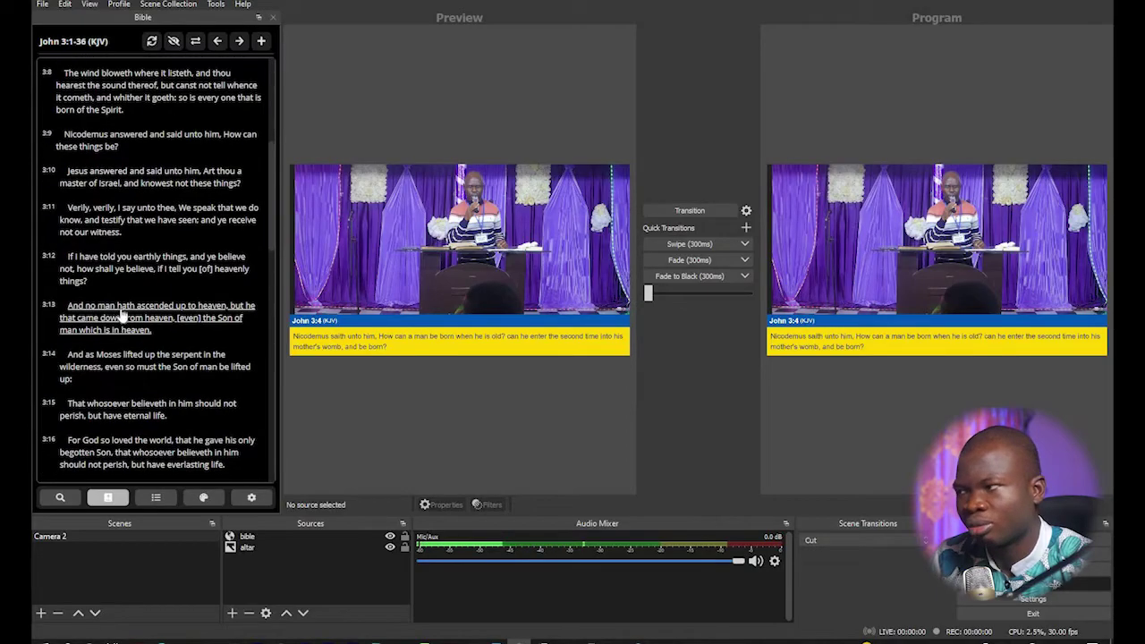
click(122, 315)
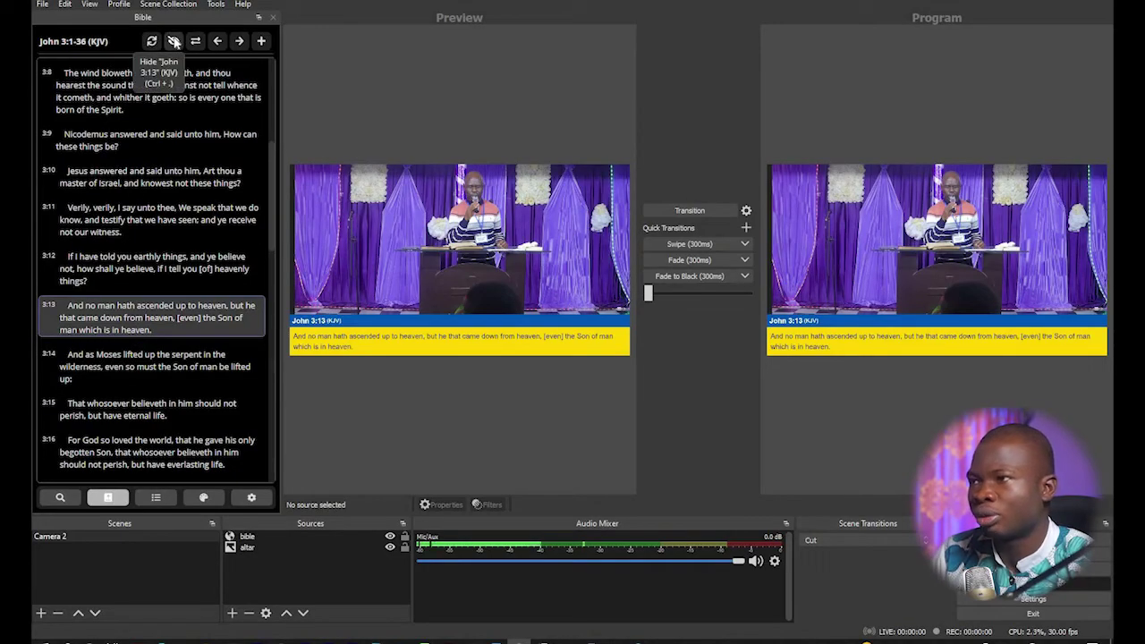
click(173, 41)
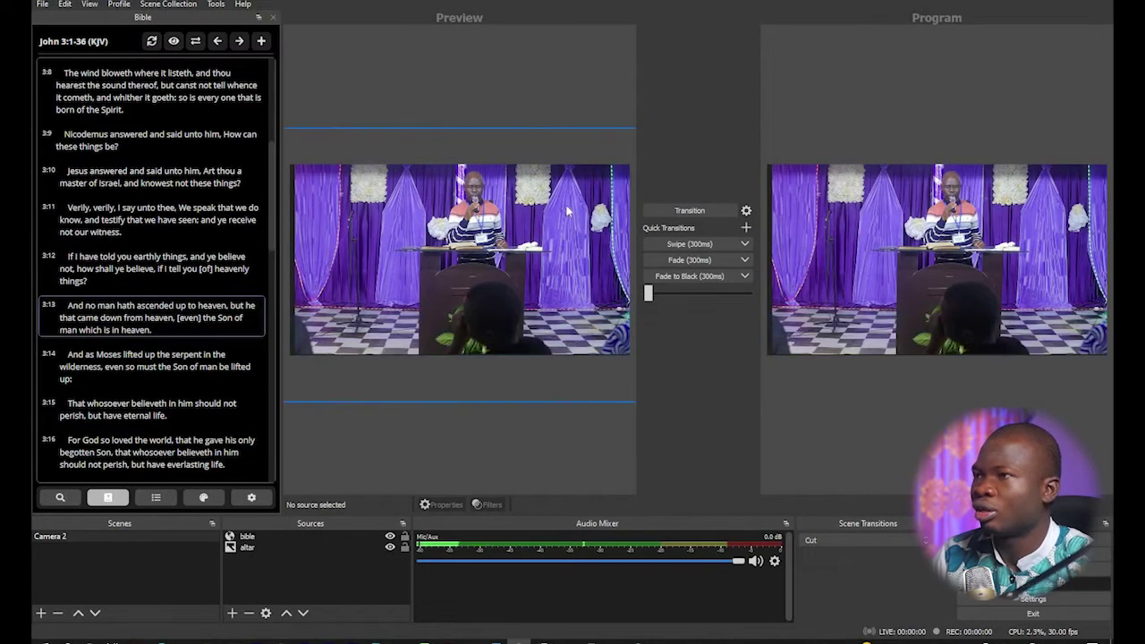
click(173, 41)
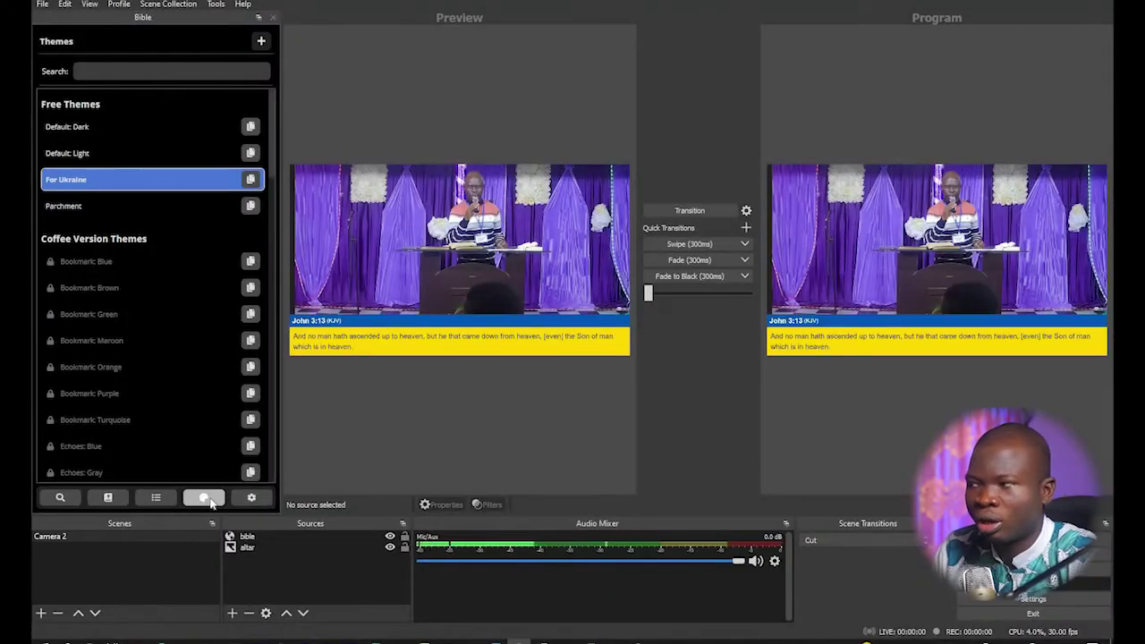
Step: Try the Default: Dark, Default: Light, For Ukraine and Parchment themes, ending on For Ukraine
click(167, 134)
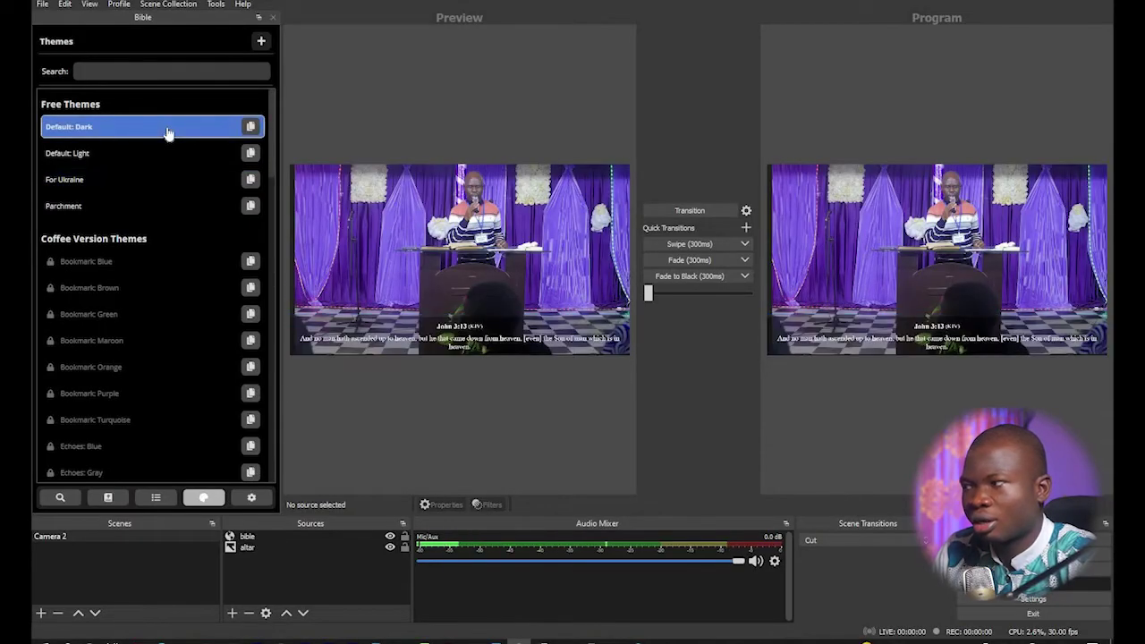
click(125, 155)
click(133, 190)
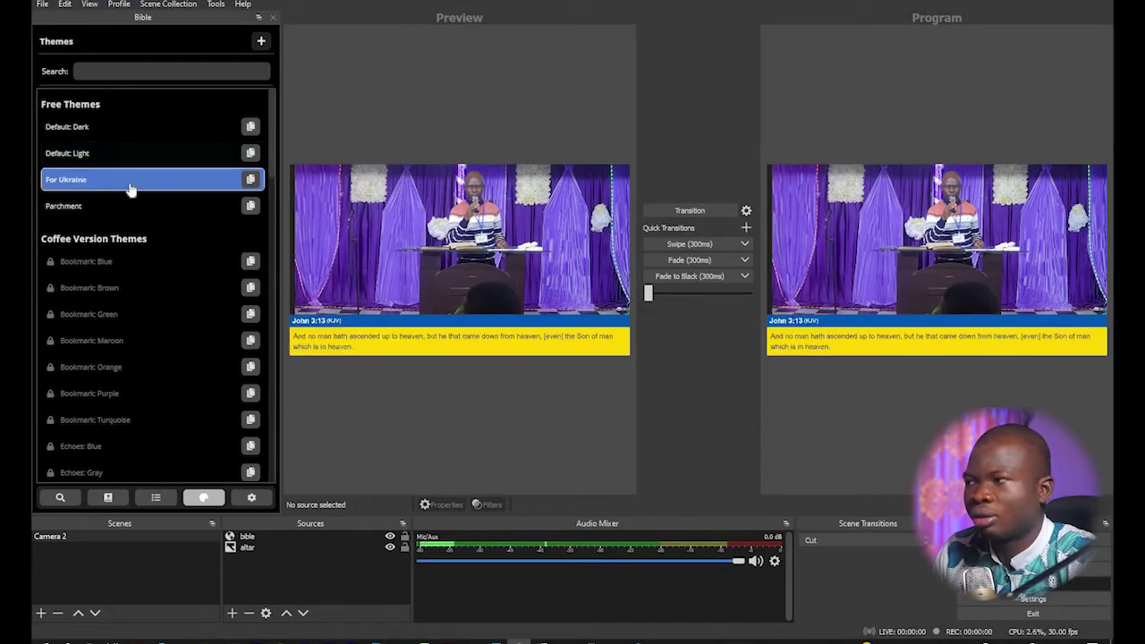
click(141, 207)
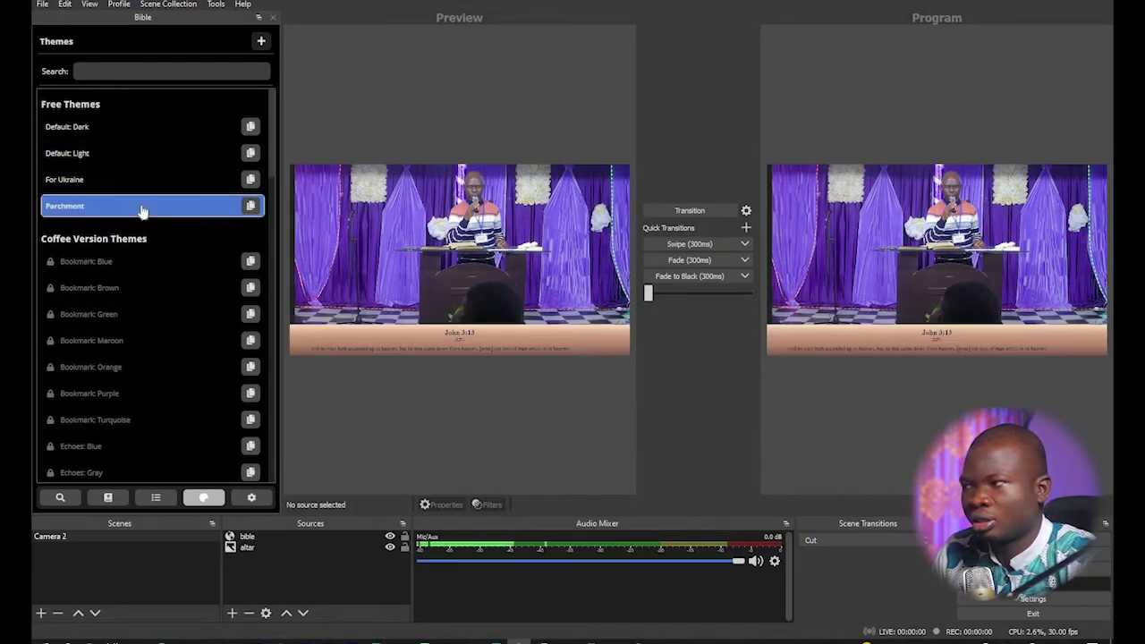
click(127, 185)
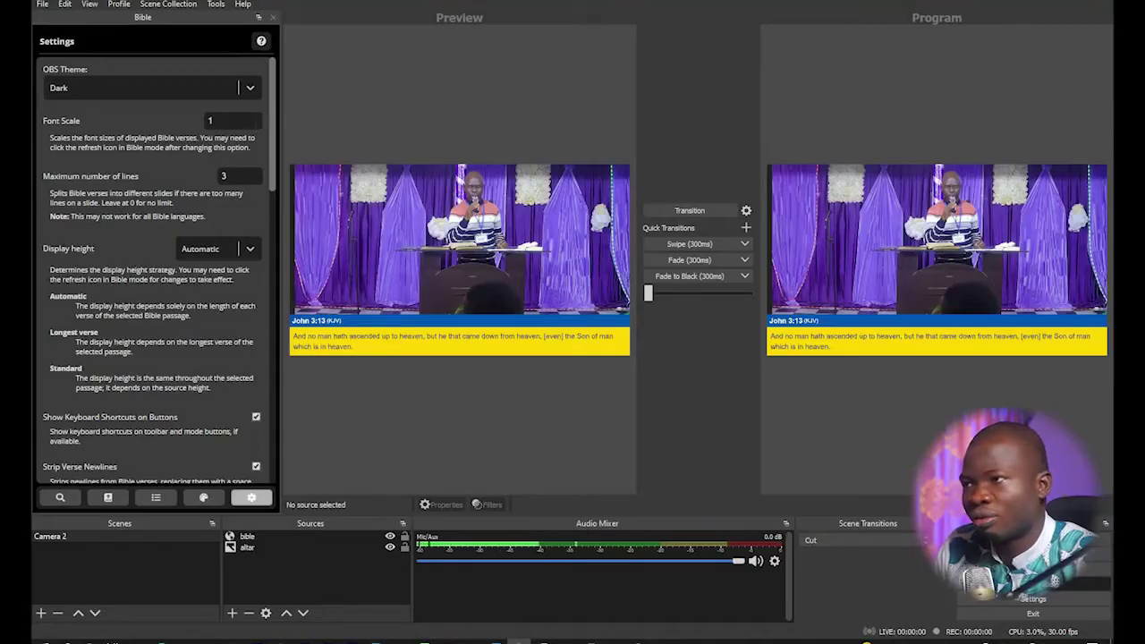
click(254, 120)
click(254, 120)
click(254, 120)
click(254, 124)
click(254, 124)
click(255, 125)
click(254, 125)
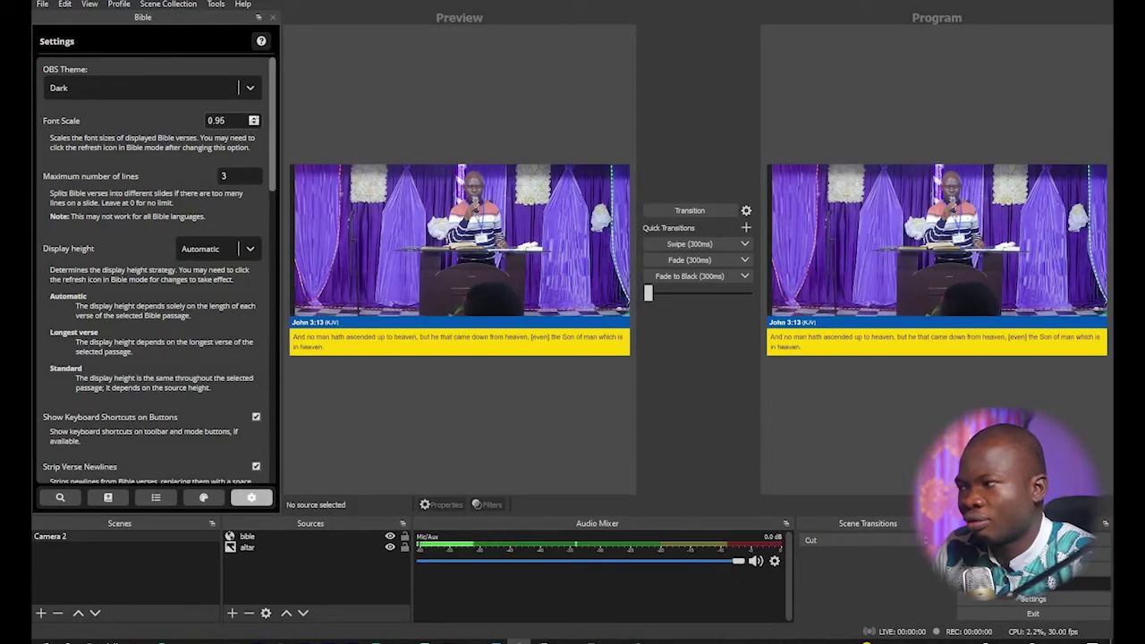
click(254, 120)
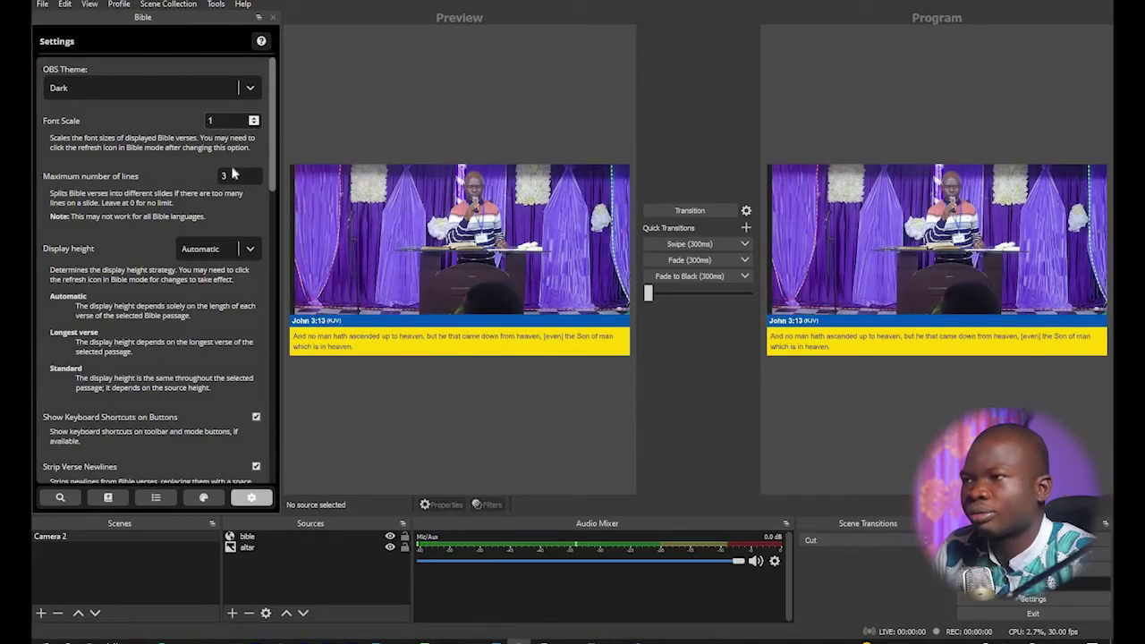